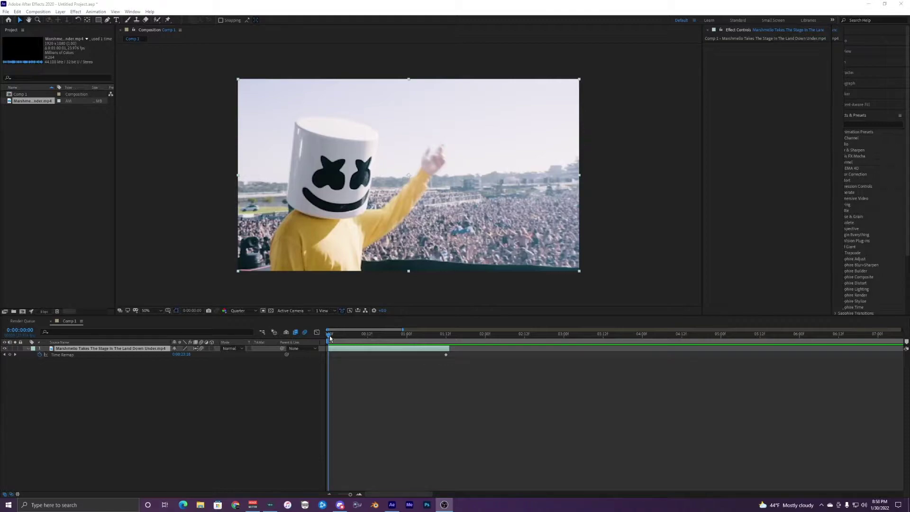
- Play the concert clip in Comp 1 from the first frame to review its content and length
click(330, 338)
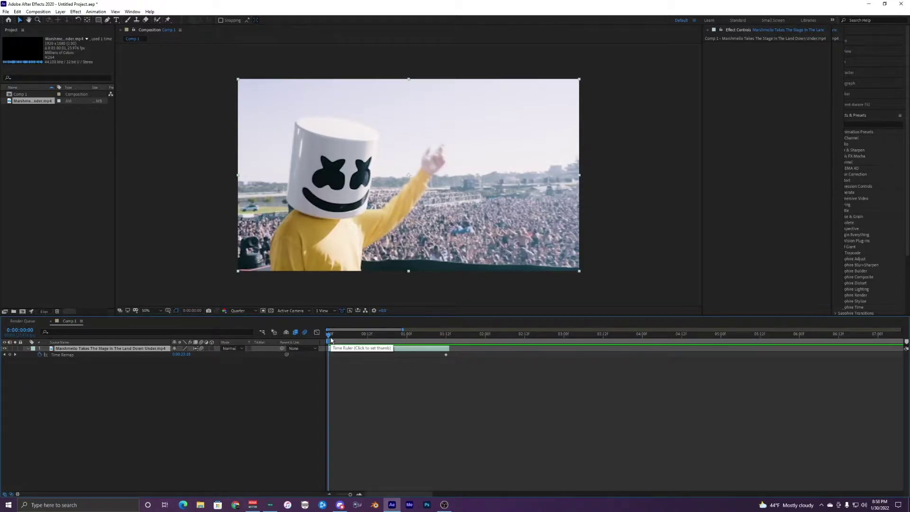
key(space)
key(space)
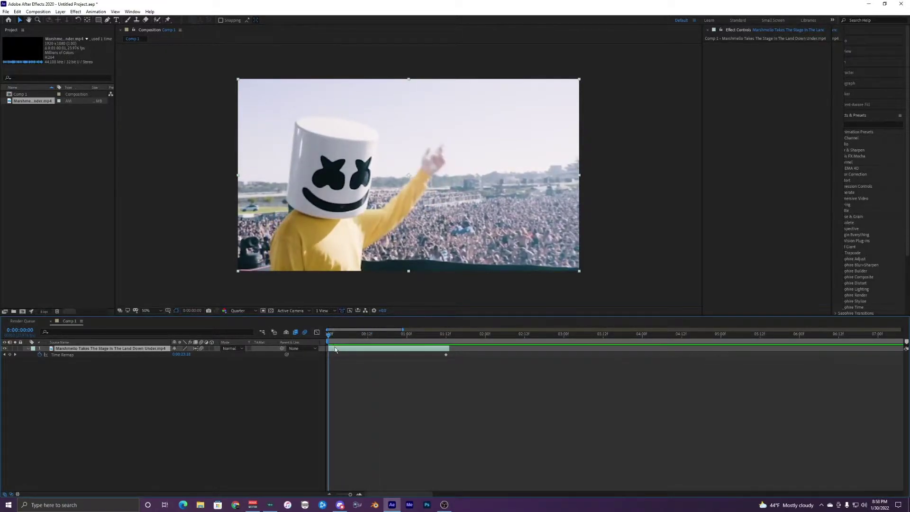
key(space)
key(space)
click(865, 124)
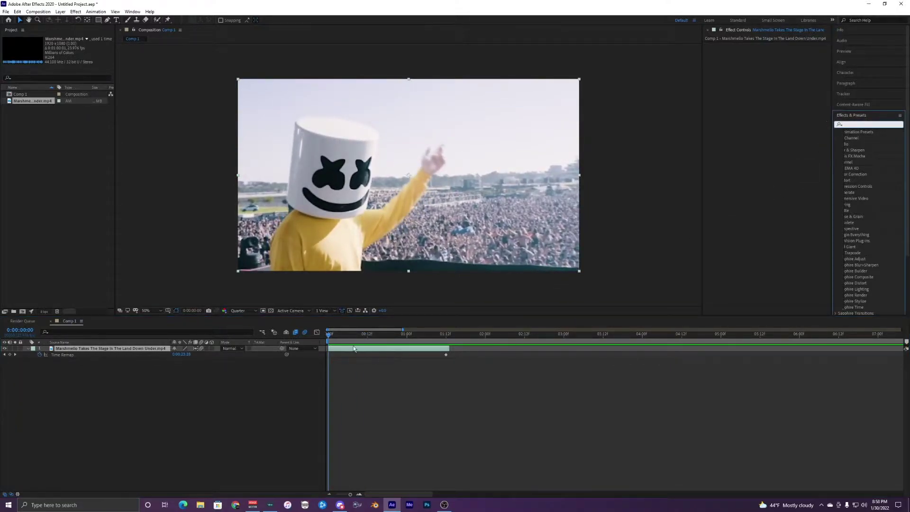
click(331, 337)
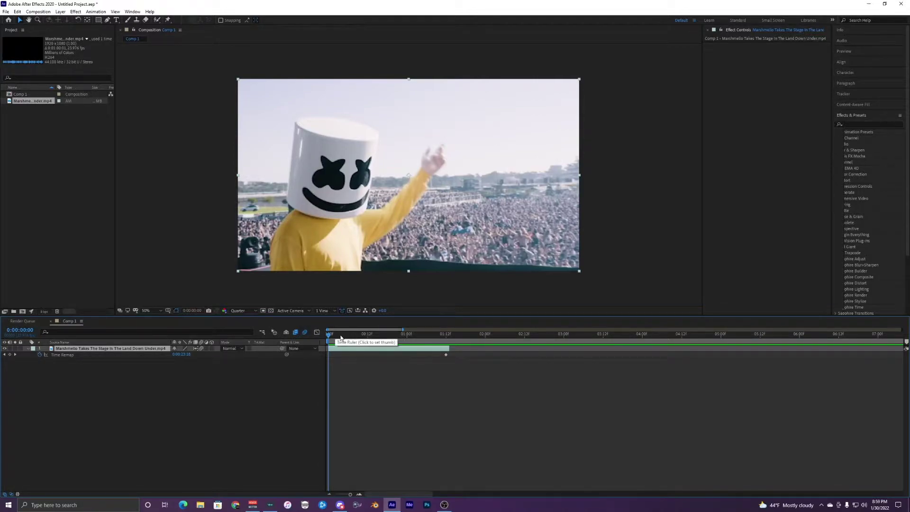
mouse_move(330, 336)
mouse_down()
mouse_move(379, 336)
mouse_move(327, 335)
mouse_up()
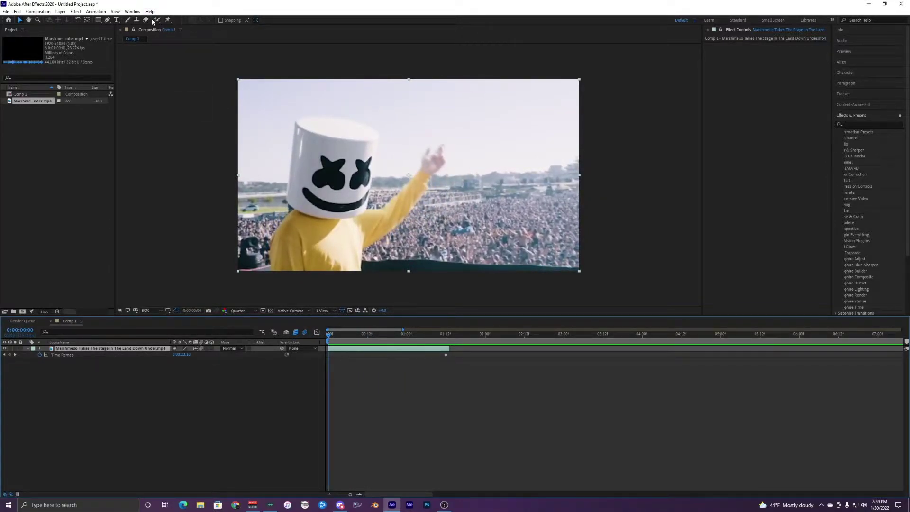
click(344, 349)
key(space)
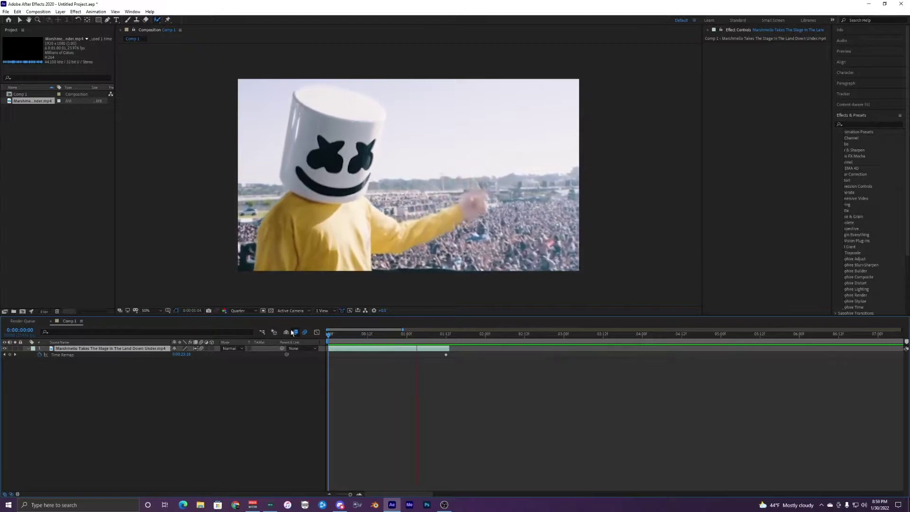
key(space)
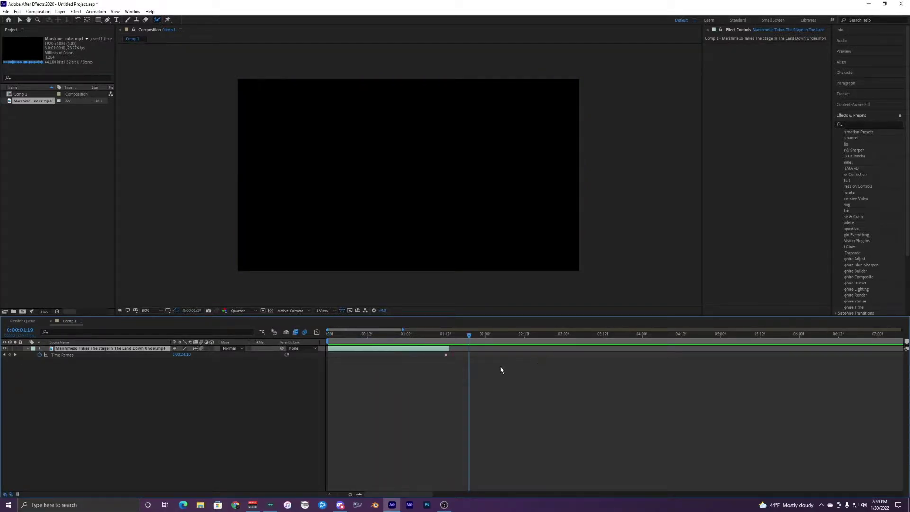
- Shorten the work area to end just past the clip and trim the composition to that work area
scroll(501, 370, down, 5)
drag(904, 341, 346, 343)
scroll(359, 366, up, 5)
right_click(420, 341)
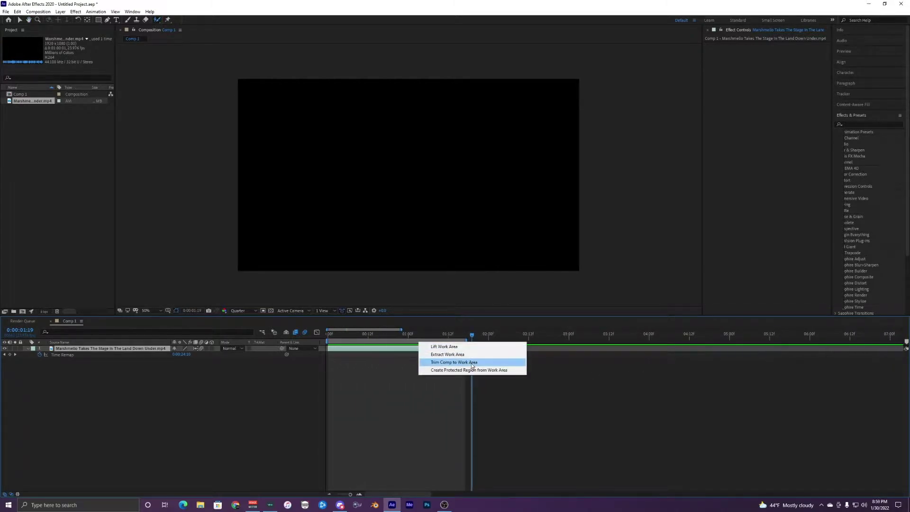
click(472, 363)
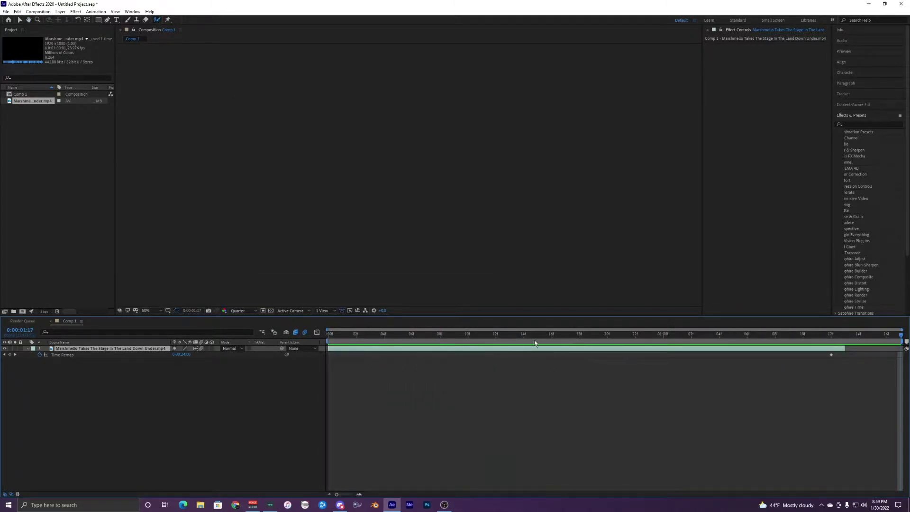
- Play the trimmed composition from its first frame and stop the preview
key(Home)
key(space)
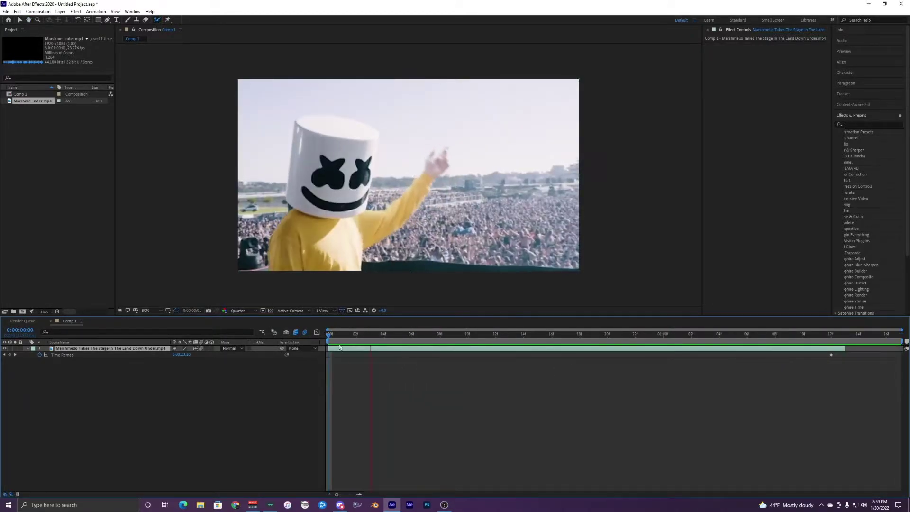
key(space)
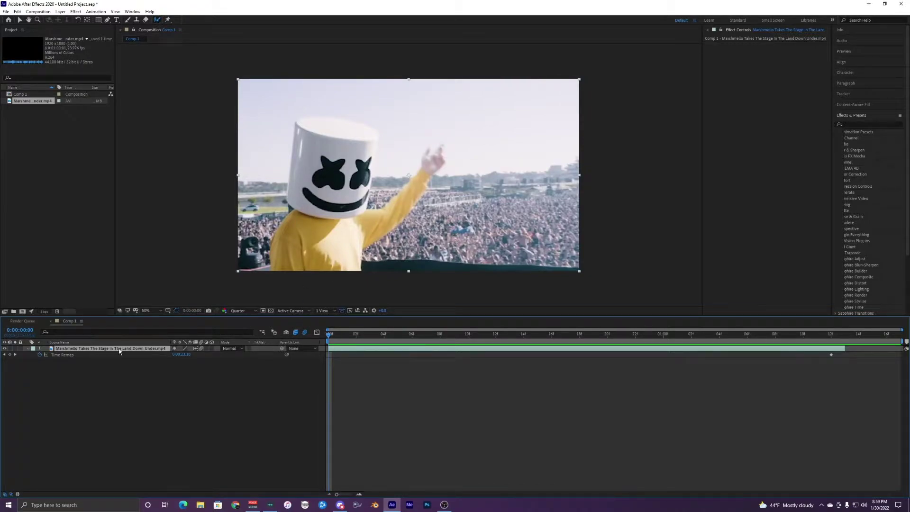
- Open the clip in a widened Layer view and paint a Roto Brush foreground stroke over the helmeted figure
double_click(331, 192)
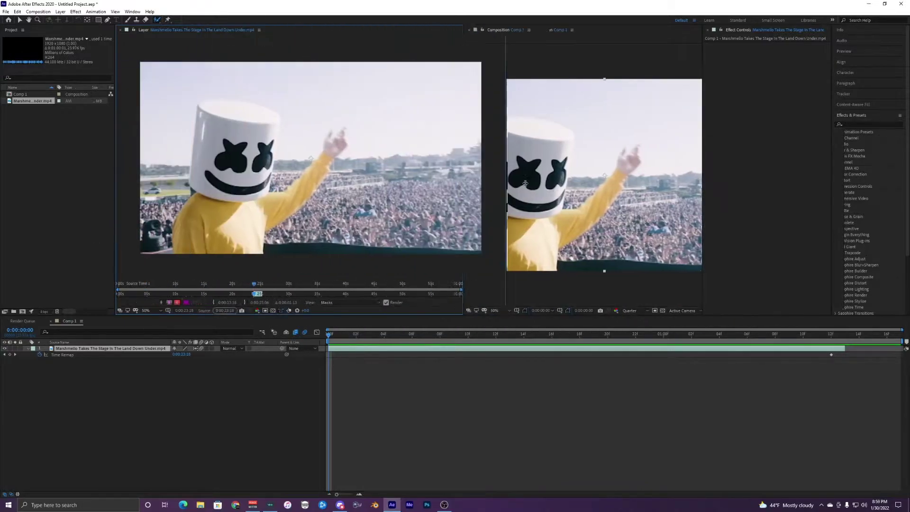
mouse_move(526, 183)
mouse_down()
mouse_move(626, 184)
mouse_move(515, 173)
mouse_move(557, 172)
mouse_up()
mouse_move(259, 162)
mouse_down()
mouse_move(235, 255)
mouse_move(268, 218)
mouse_move(307, 202)
mouse_move(355, 149)
mouse_move(297, 207)
mouse_move(237, 227)
mouse_move(251, 113)
mouse_move(270, 114)
mouse_up()
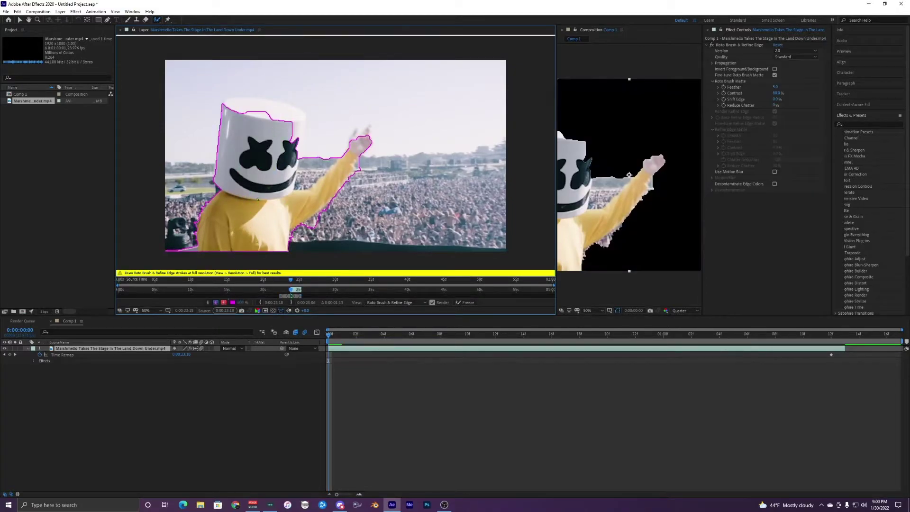
- Correct the Roto Brush selection to include the whole helmet and exclude the crowd beside the body and above the raised arm
mouse_move(183, 250)
mouse_down()
mouse_move(191, 244)
mouse_move(181, 244)
mouse_up()
drag(206, 193, 193, 248)
drag(240, 107, 288, 118)
mouse_move(288, 157)
mouse_down()
mouse_move(292, 132)
mouse_move(269, 108)
mouse_move(230, 112)
mouse_up()
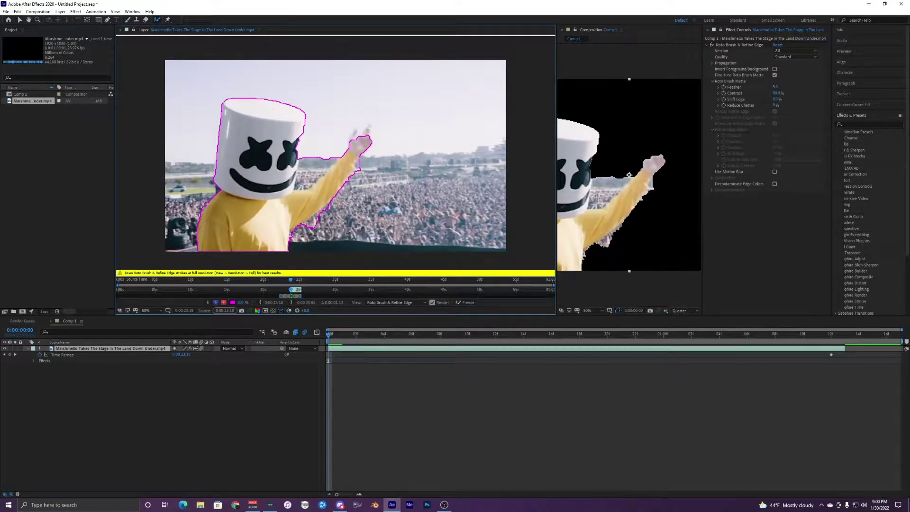
mouse_move(298, 139)
mouse_down()
mouse_move(296, 166)
mouse_move(305, 179)
mouse_up()
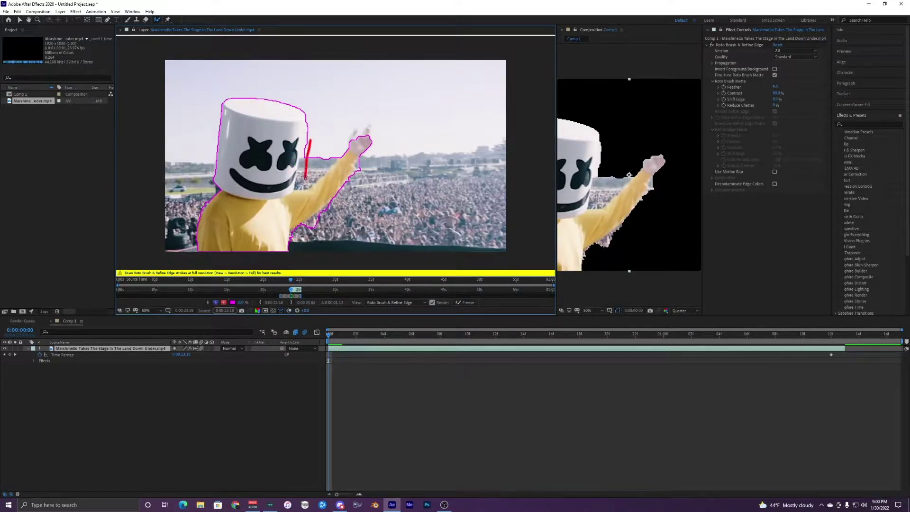
drag(337, 153, 307, 186)
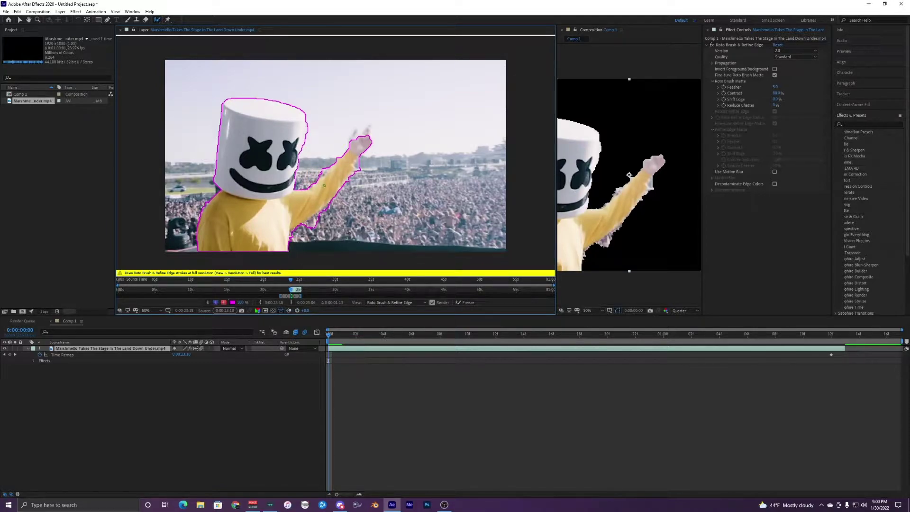
- Set the quality of the Roto Brush & Refine Edge effect to Best
click(791, 54)
click(784, 52)
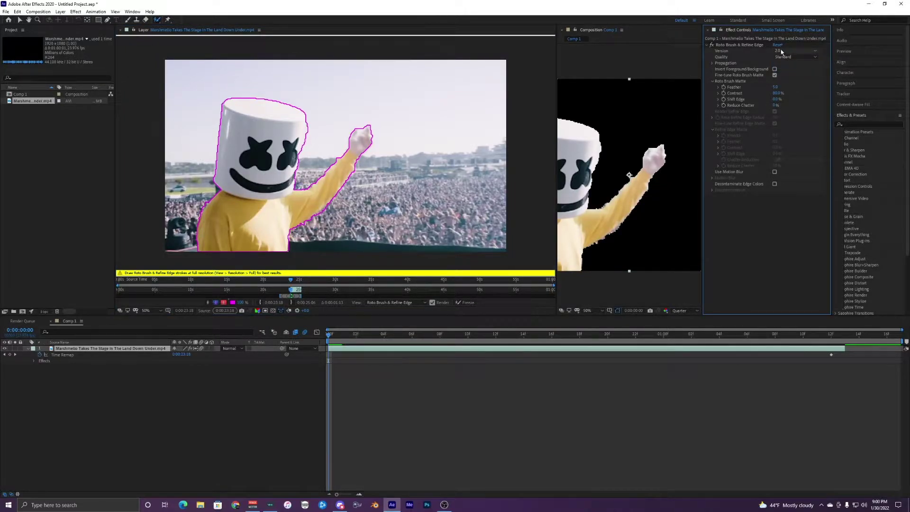
click(783, 56)
click(775, 60)
click(784, 57)
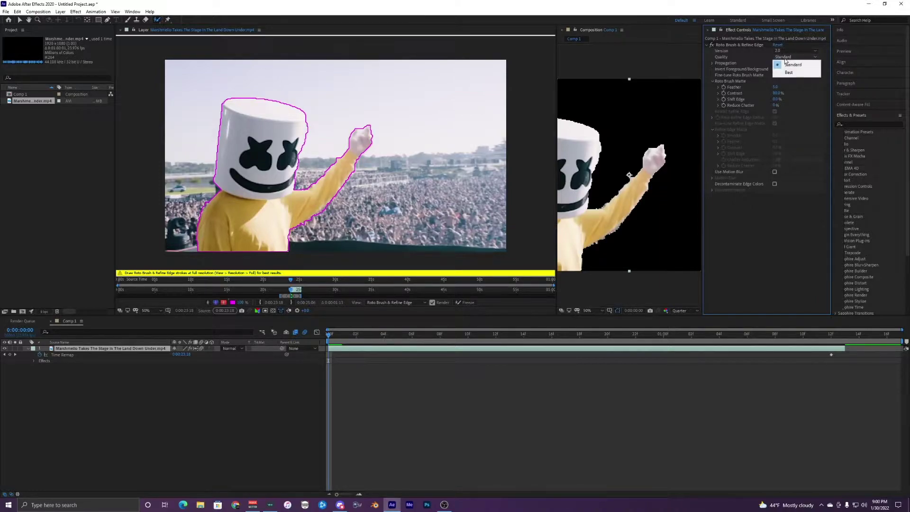
click(780, 64)
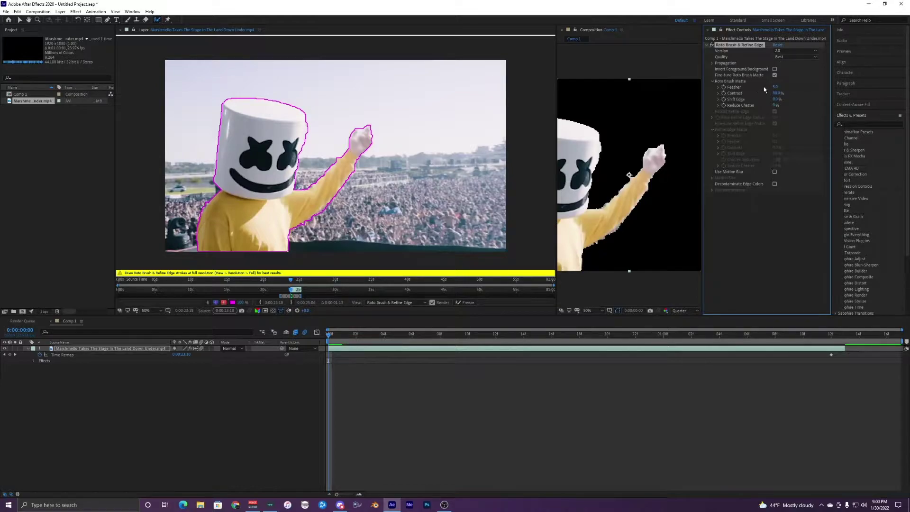
- Set the Roto Brush matte feather to 30 and inspect the cutout in the composition view
drag(776, 87, 817, 88)
click(776, 88)
text(30)
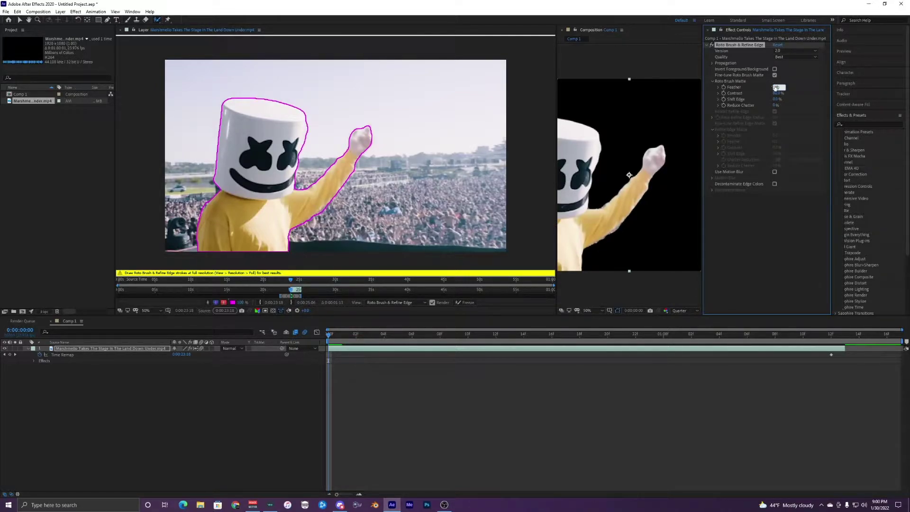
key(Return)
drag(630, 170, 598, 162)
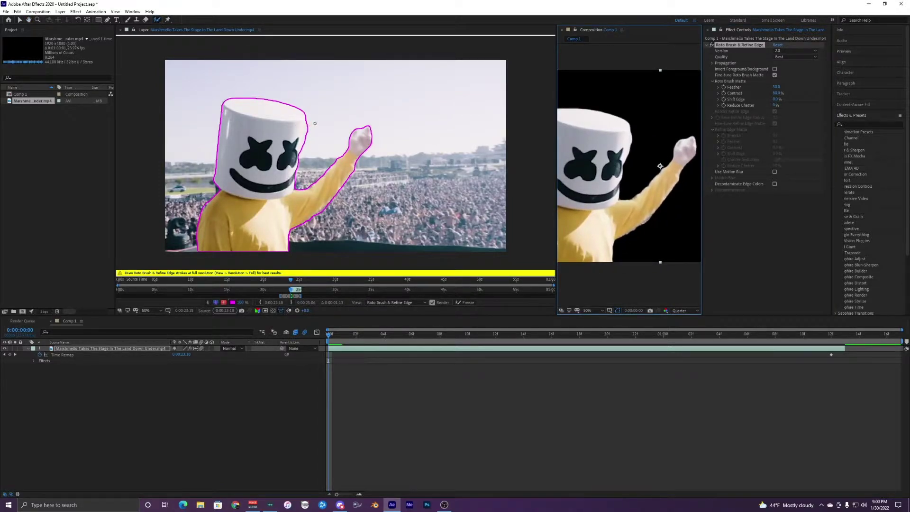
- Subtract the strip of background along the face side of the helmet from the Roto Brush selection
drag(311, 121, 299, 170)
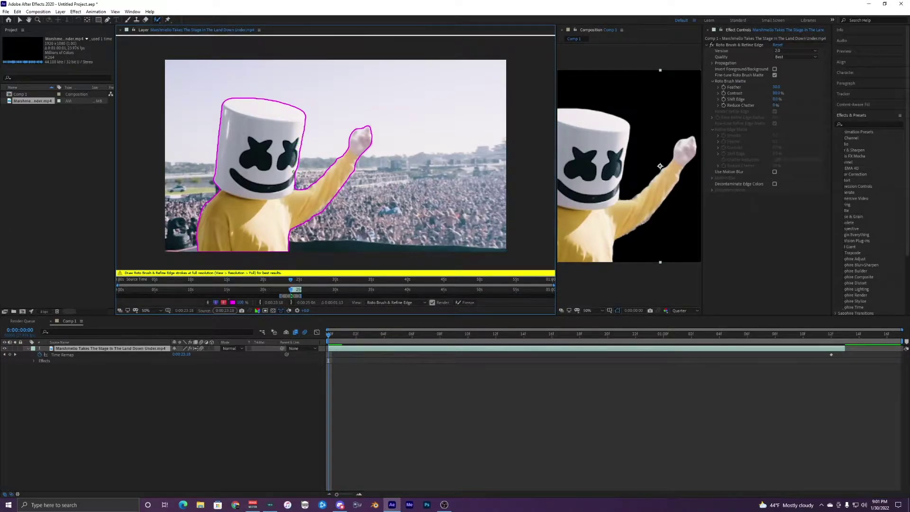
scroll(339, 182, down, 2)
scroll(313, 182, up, 2)
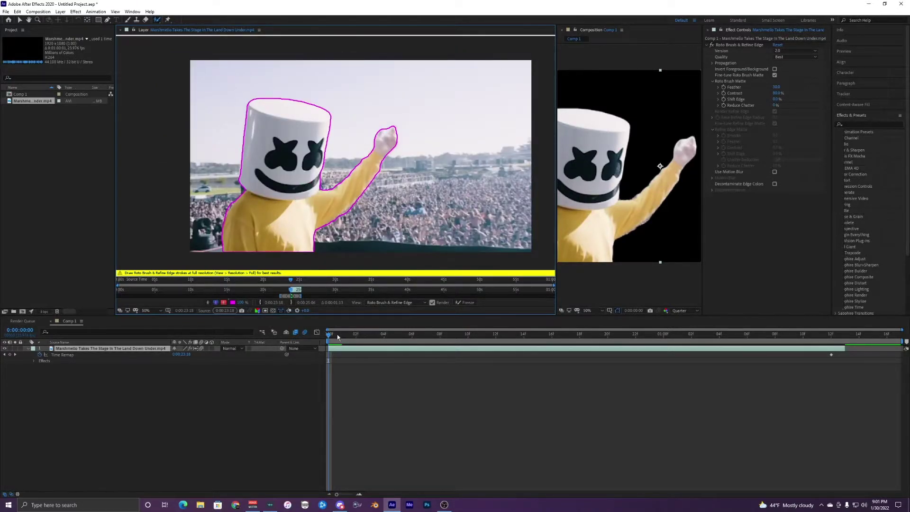
- Step through the clip's frames to propagate the Roto Brush selection and examine its outline around the helmet and arm
mouse_move(337, 336)
mouse_down()
mouse_move(431, 340)
mouse_move(356, 337)
mouse_up()
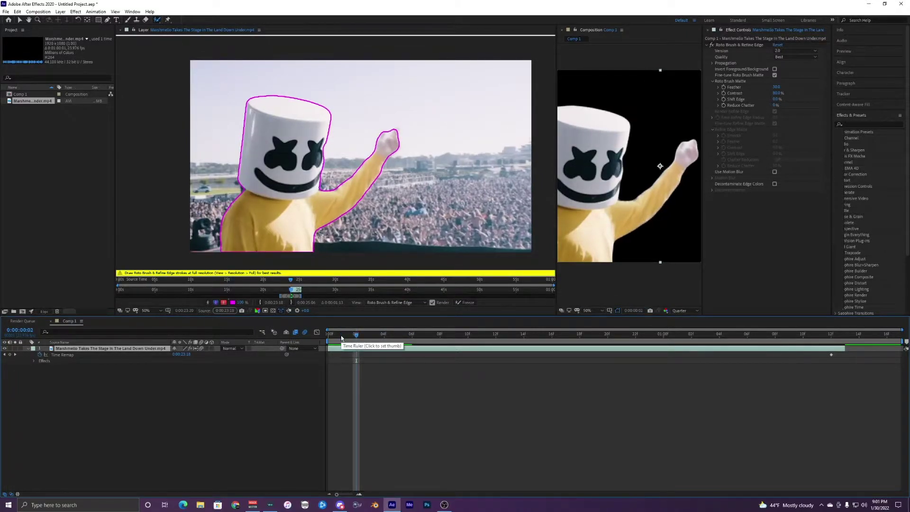
key(Page_Down)
key(Page_Down)
key(Page_Down)
key(Page_Down)
key(Page_Down)
key(Page_Down)
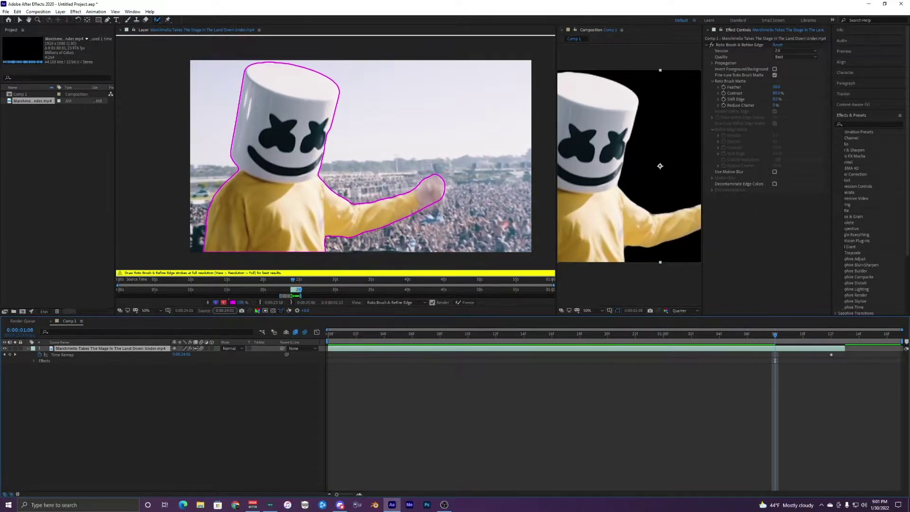
key(Page_Up)
key(Page_Up)
key(Page_Up)
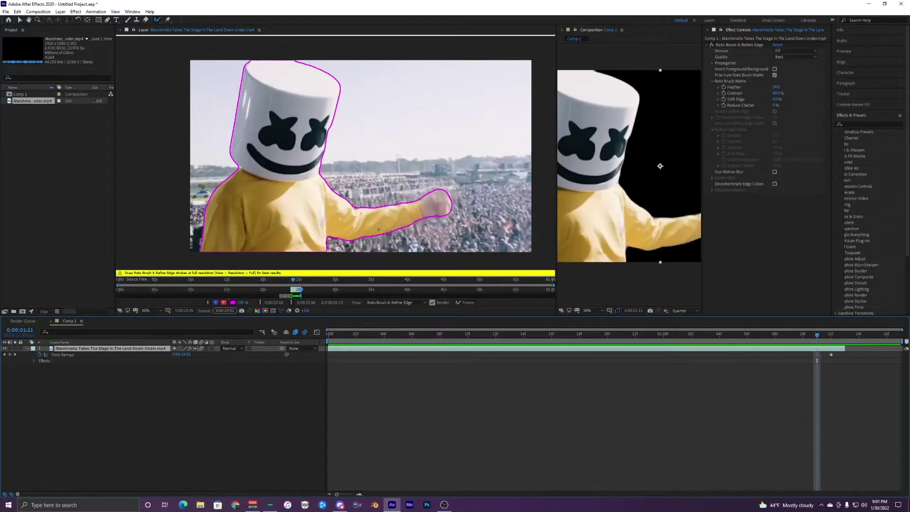
scroll(607, 205, down, 3)
scroll(607, 205, up, 1)
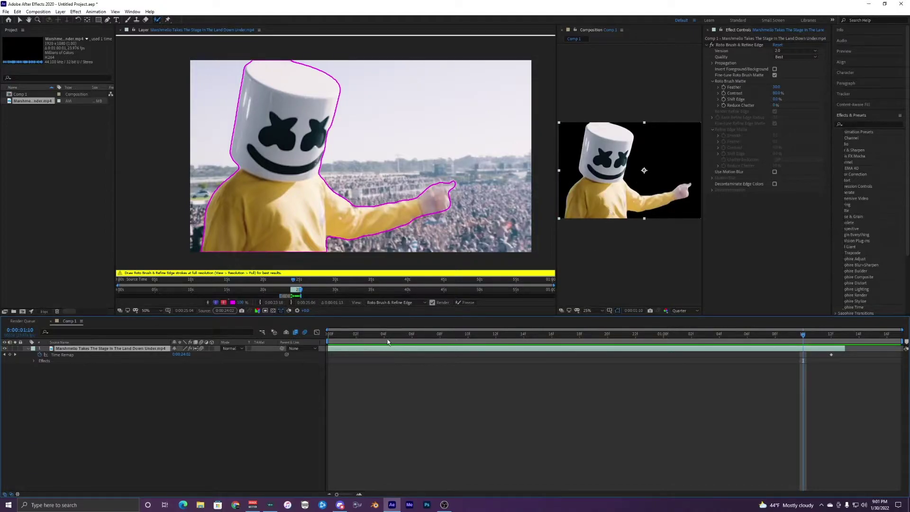
- Freeze the Roto Brush matte from the first frame and close the clip's Layer view
key(Home)
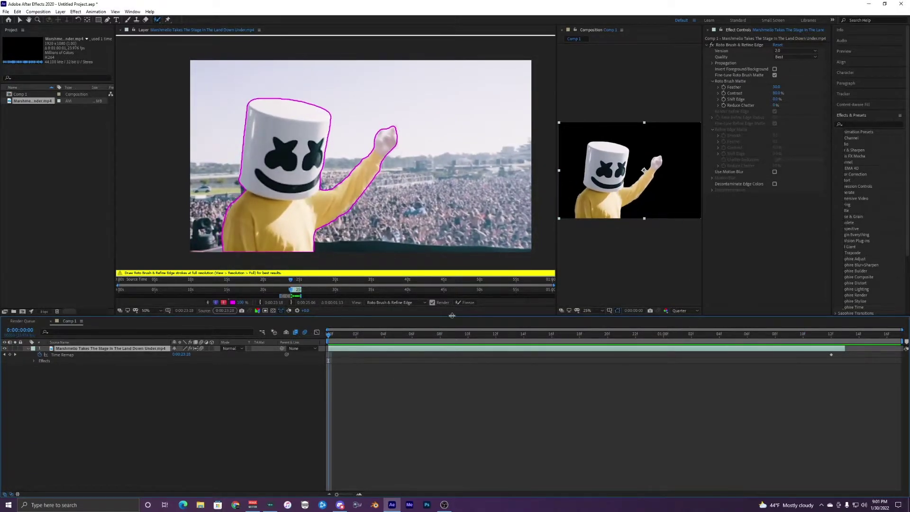
click(464, 303)
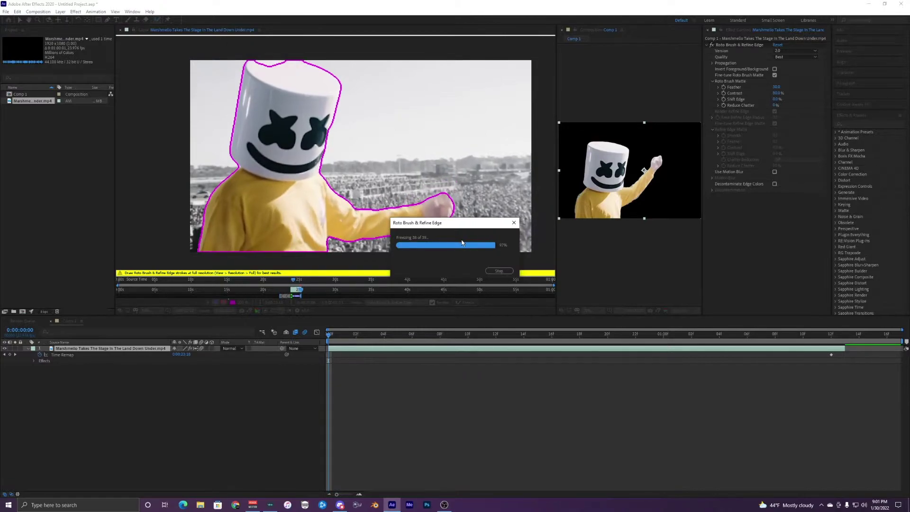
click(120, 30)
scroll(400, 205, up, 2)
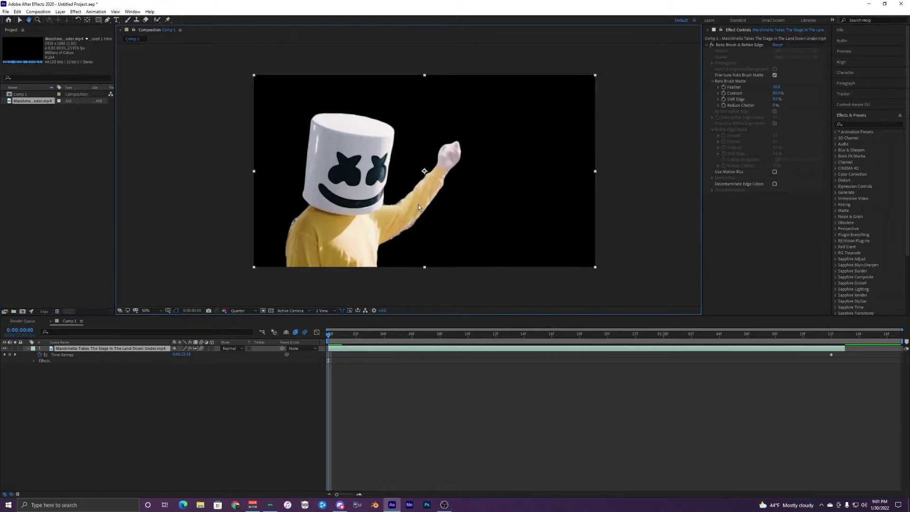
- Preview the cutout in the composition and trim the end of its layer by two frames
click(453, 335)
key(space)
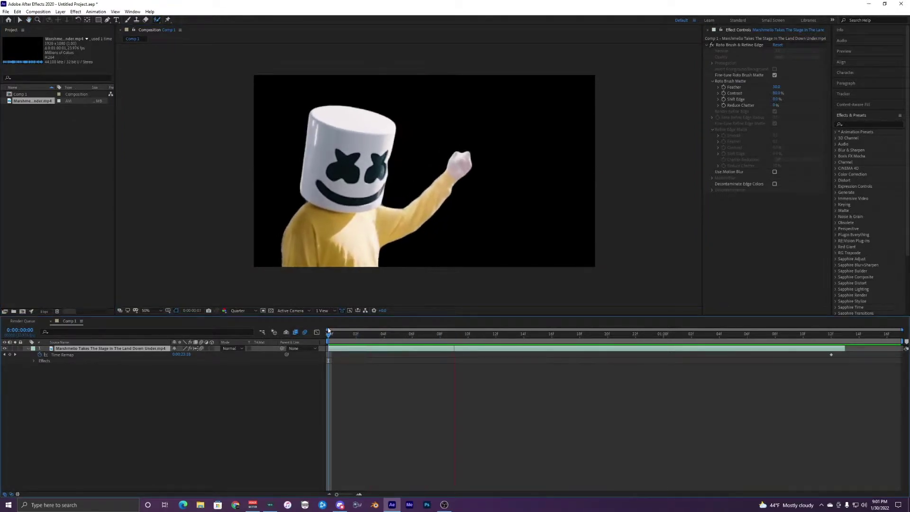
drag(345, 337, 312, 351)
key(alt+bracketright)
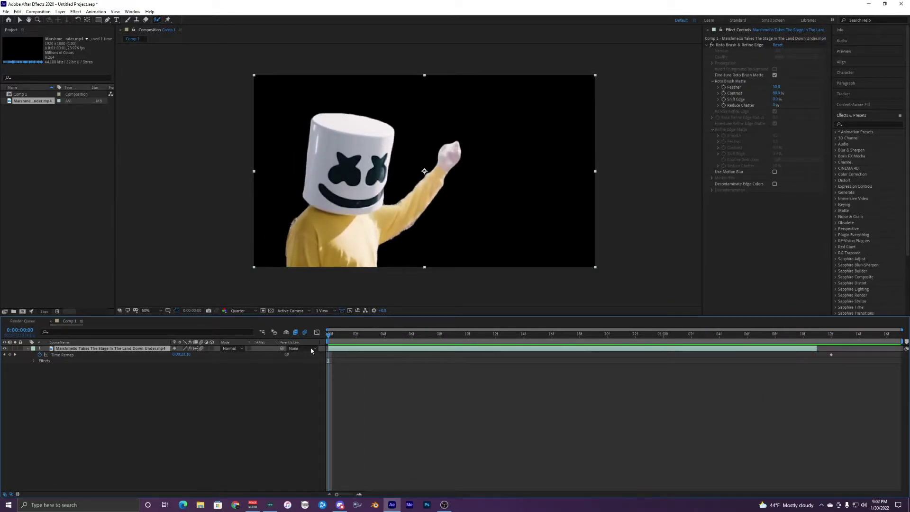
- Duplicate the cutout layer and delete the Roto Brush & Refine Edge effect from the lower copy
click(28, 349)
key(ctrl+d)
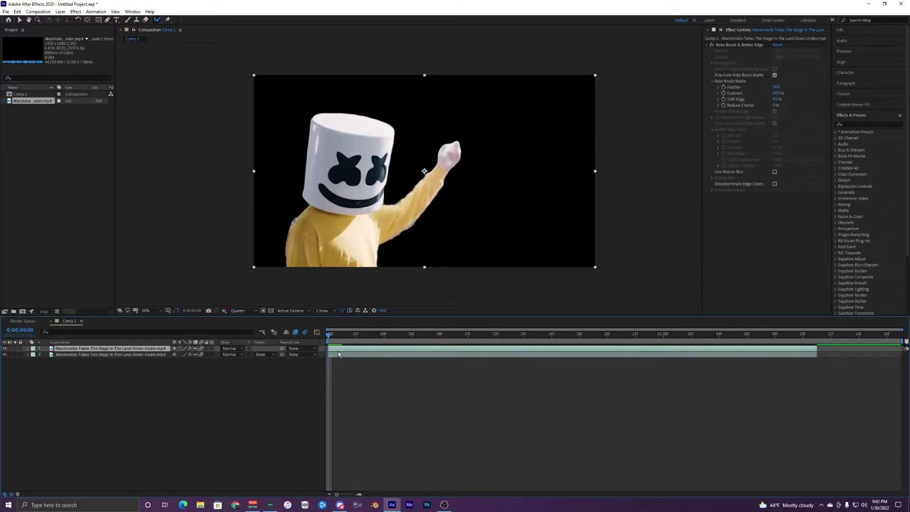
click(338, 354)
click(732, 46)
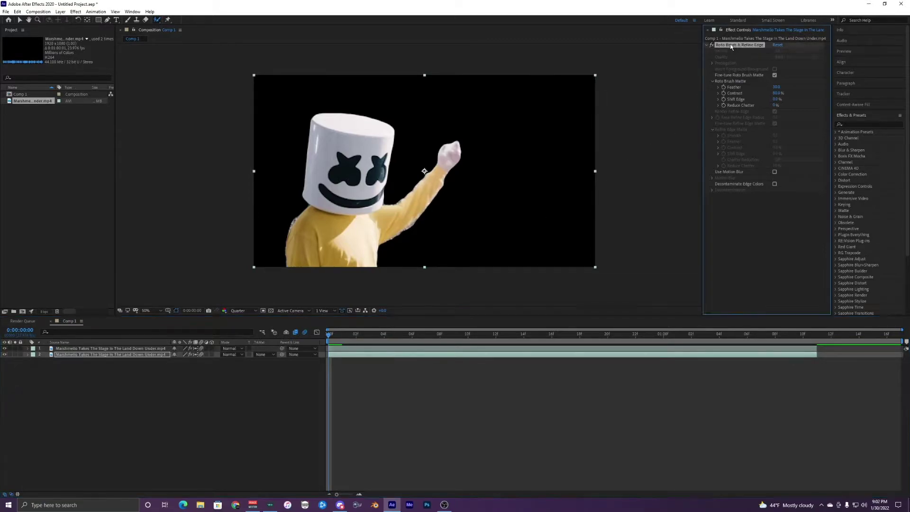
key(Delete)
click(340, 355)
click(339, 349)
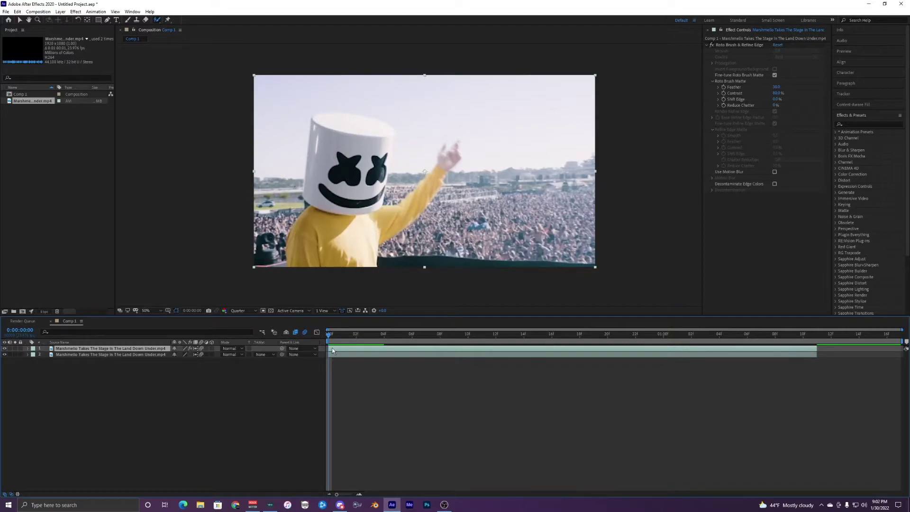
- Duplicate the cutout layer and select the copy directly above the original clip
key(ctrl+d)
click(109, 355)
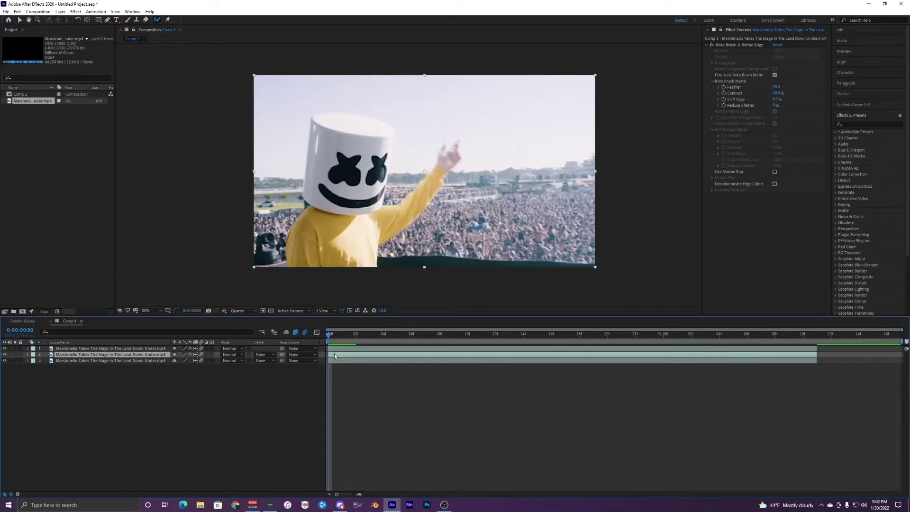
click(340, 349)
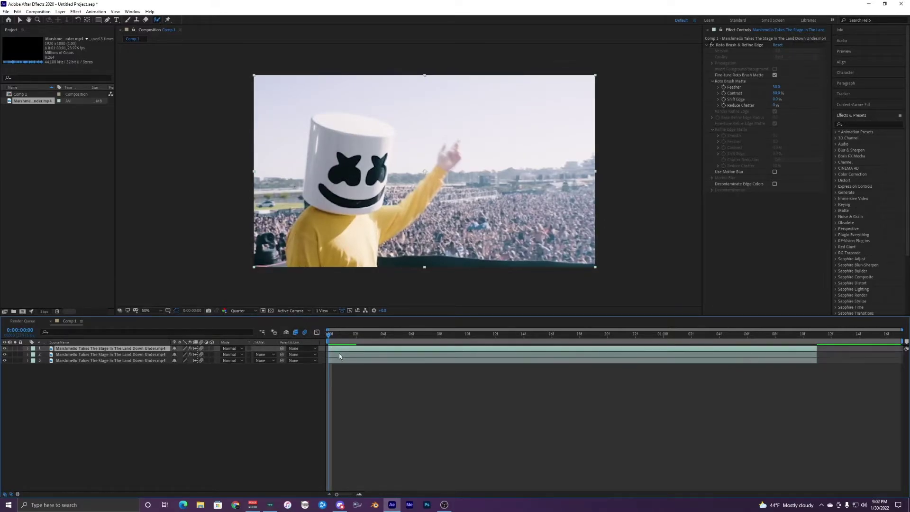
click(340, 355)
click(336, 361)
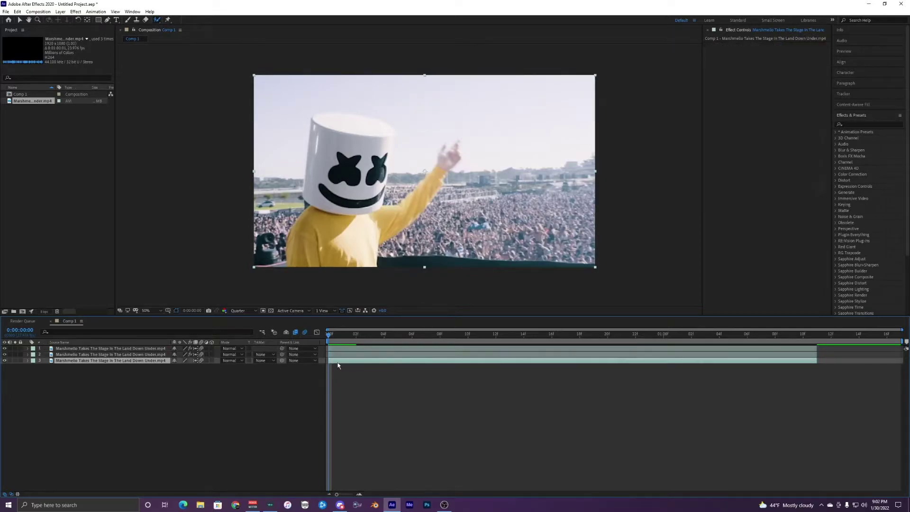
click(338, 355)
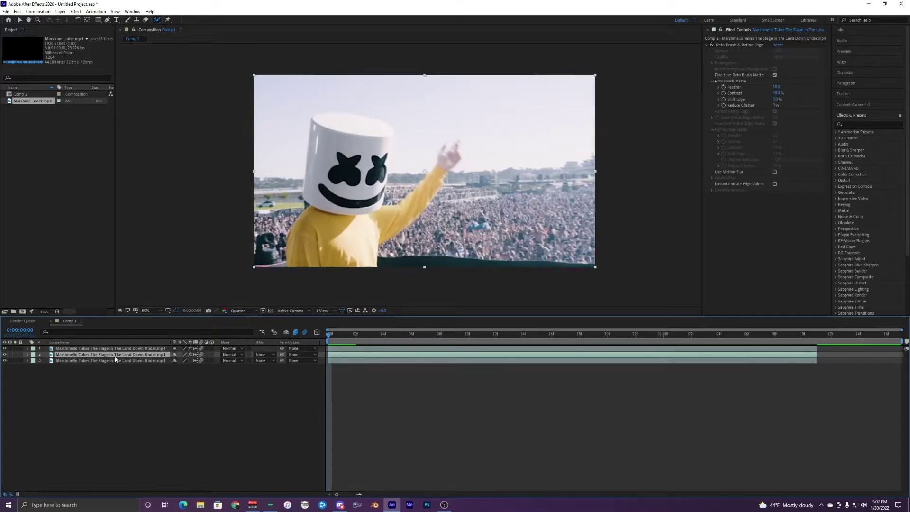
- Keyframe the middle cutout layer's Position at frame 2 and shift it right to about X 1200 at 0:00:01:10
key(p)
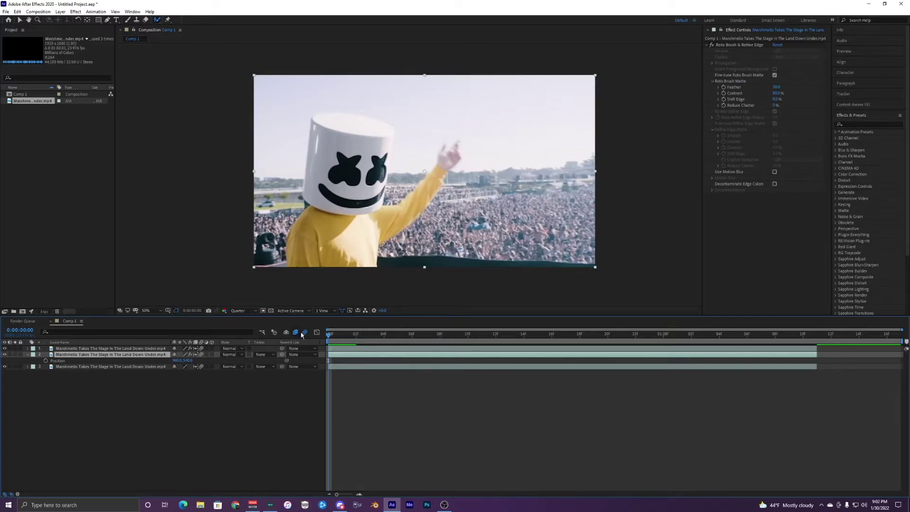
key(space)
click(330, 341)
drag(332, 338, 358, 338)
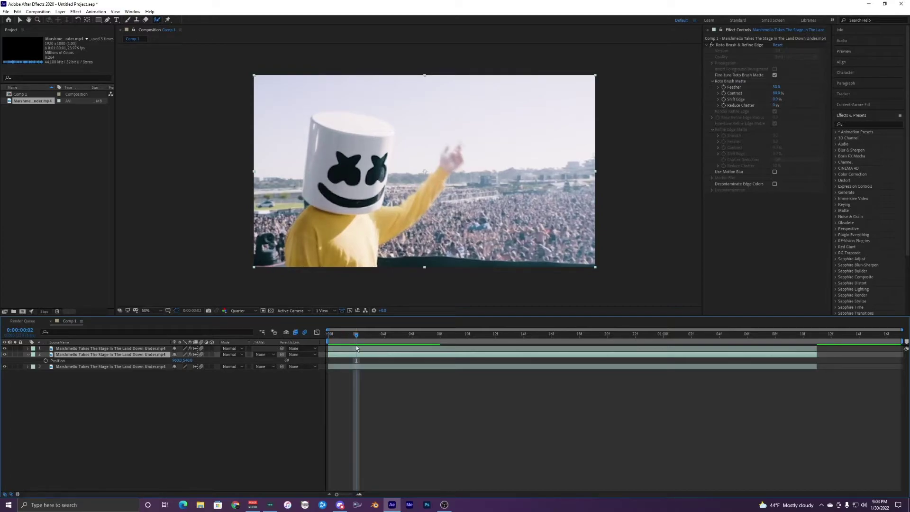
click(45, 360)
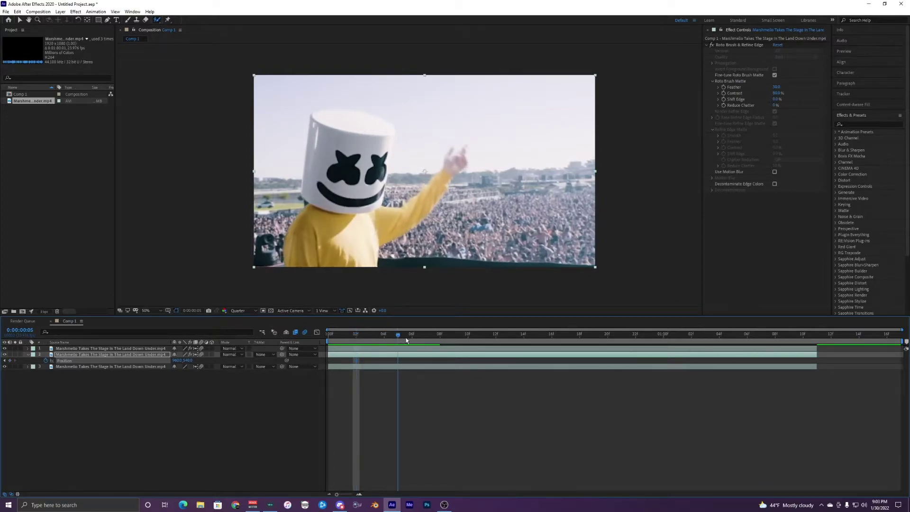
drag(406, 340, 804, 345)
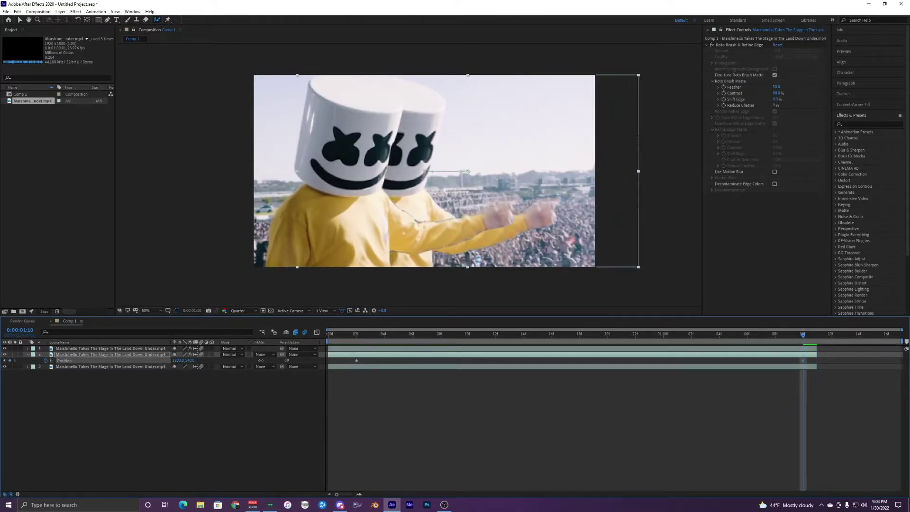
- Move the middle cutout's two Position keyframes to the layer's first and last frames and preview the motion
drag(805, 361, 286, 326)
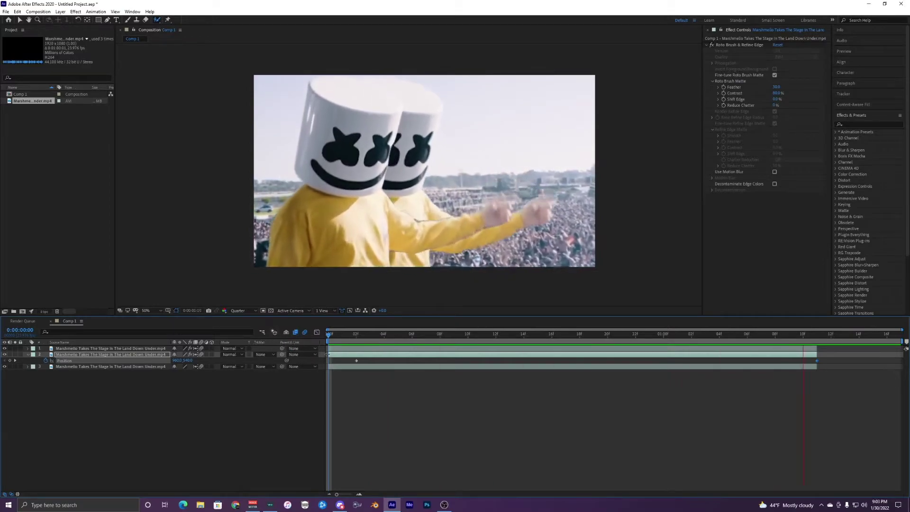
click(357, 336)
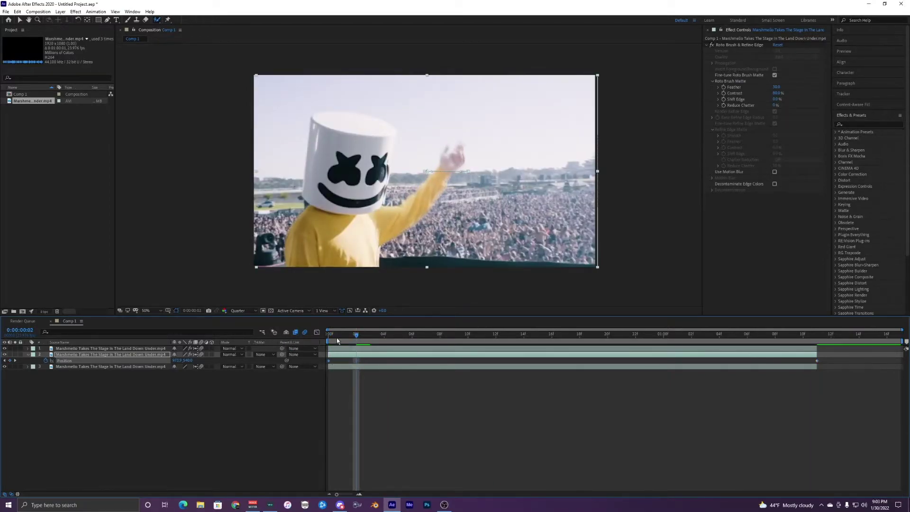
key(Home)
key(space)
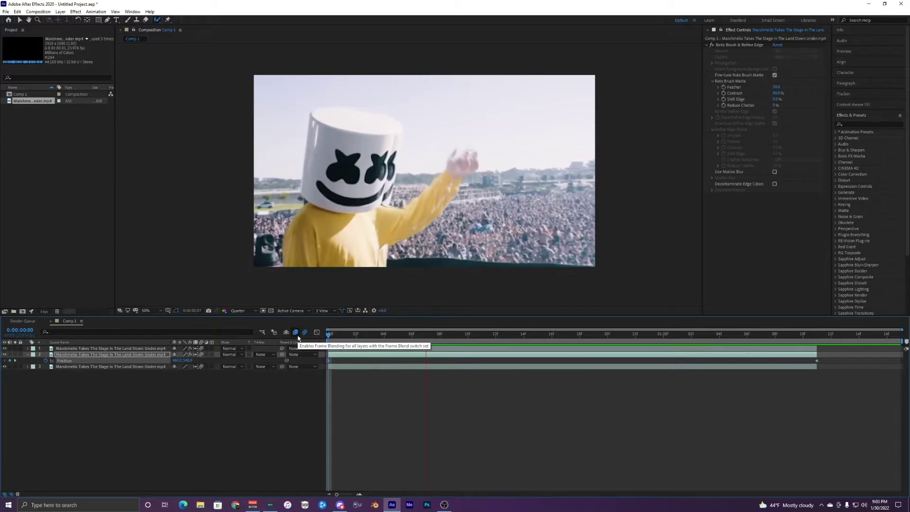
key(space)
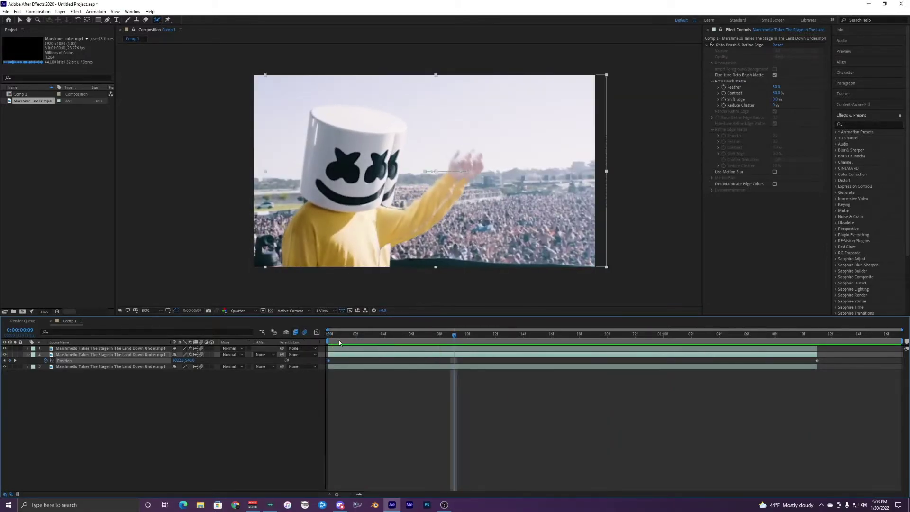
- Apply Easy Ease to both Position keyframes of the middle cutout and preview the motion
drag(339, 336, 307, 335)
drag(827, 361, 323, 365)
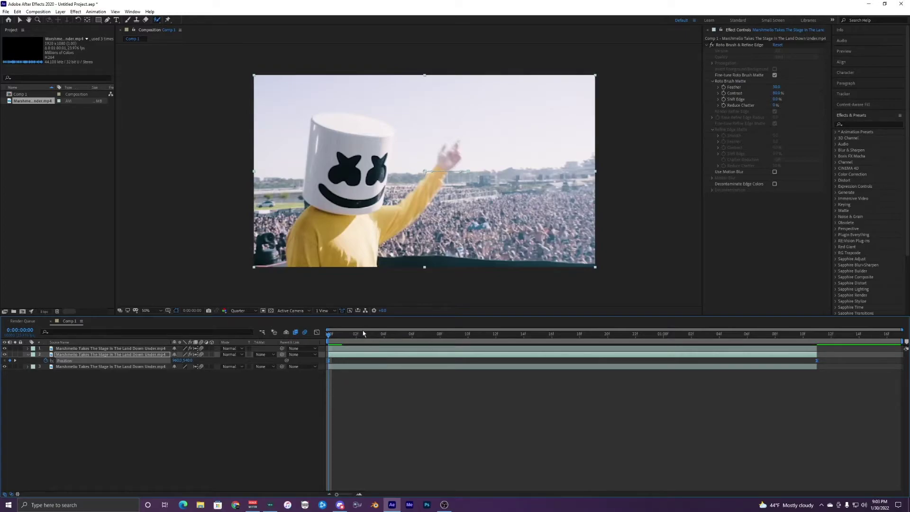
key(space)
key(space)
- Show the Position speed graph and reshape its handles so the movement starts very fast and slows gradually to the end
click(317, 333)
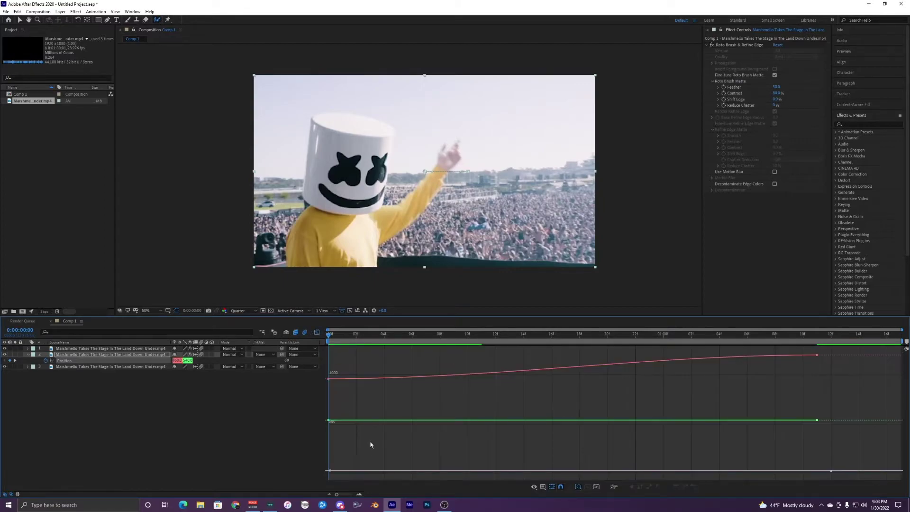
right_click(387, 385)
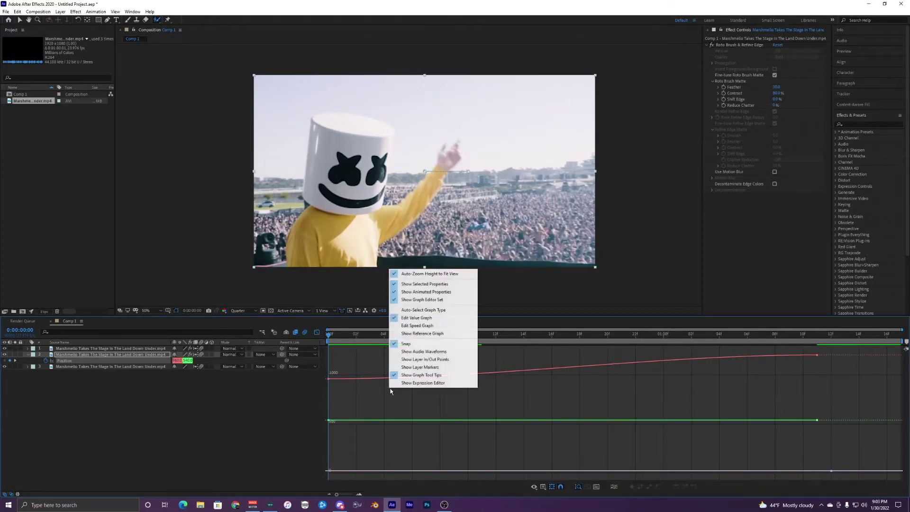
click(418, 325)
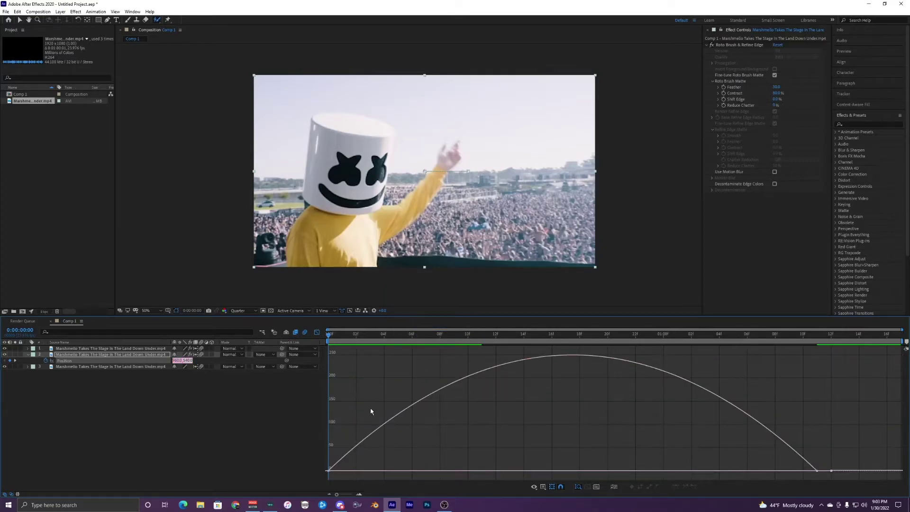
click(153, 378)
click(156, 362)
click(329, 471)
drag(406, 472, 331, 471)
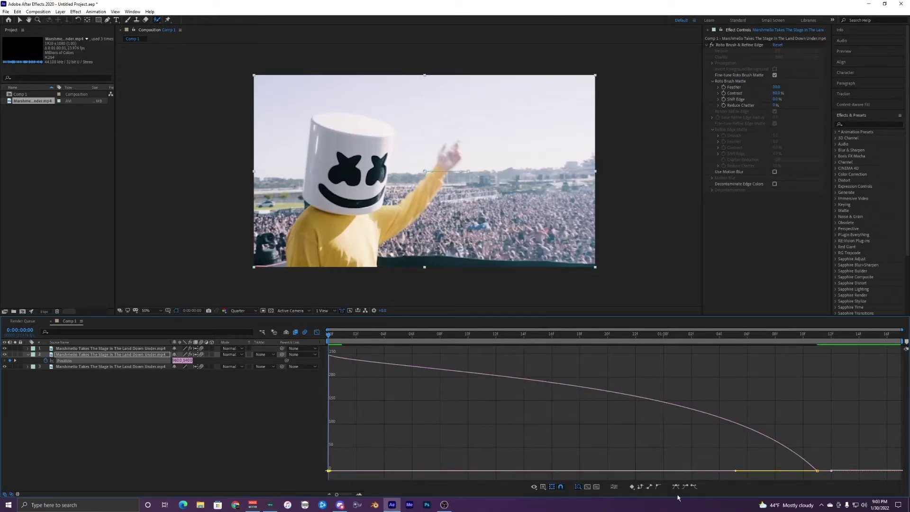
drag(735, 472, 550, 486)
click(551, 486)
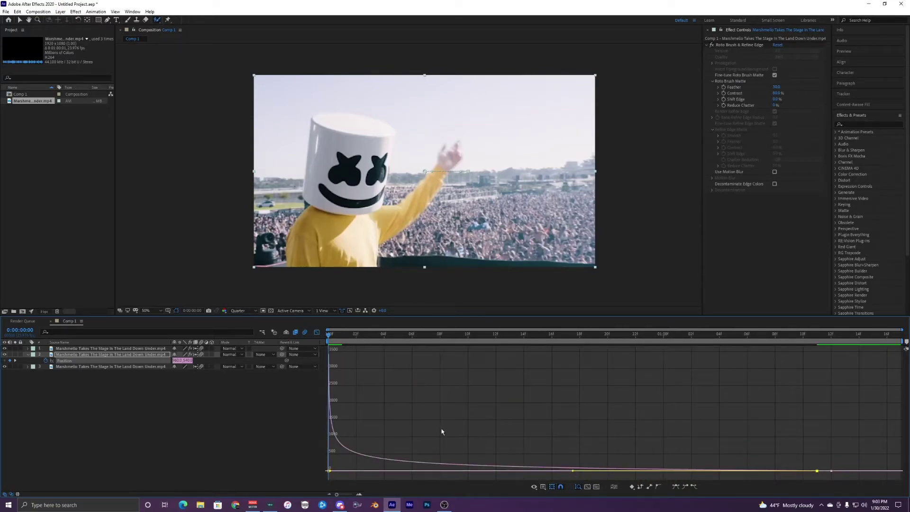
- Soften the initial speed peak with the end keyframe's influence handle, preview the motion and close the Graph Editor
key(space)
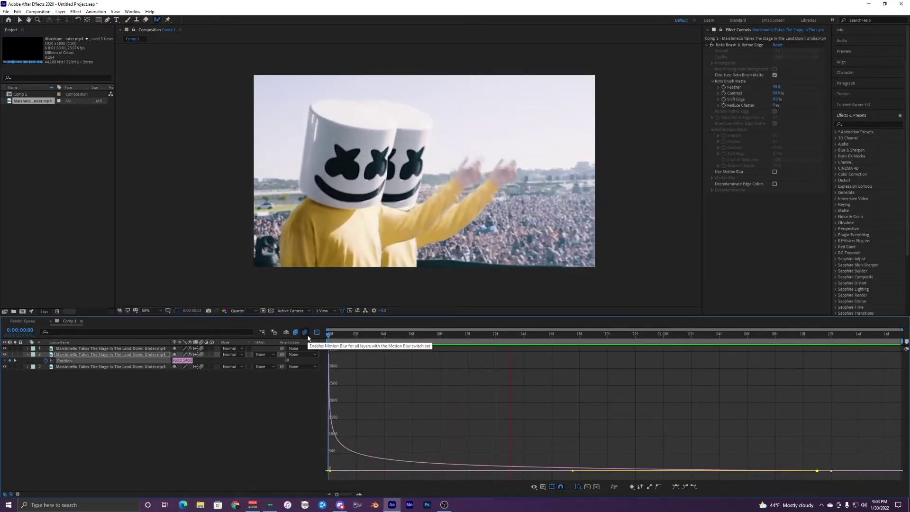
key(space)
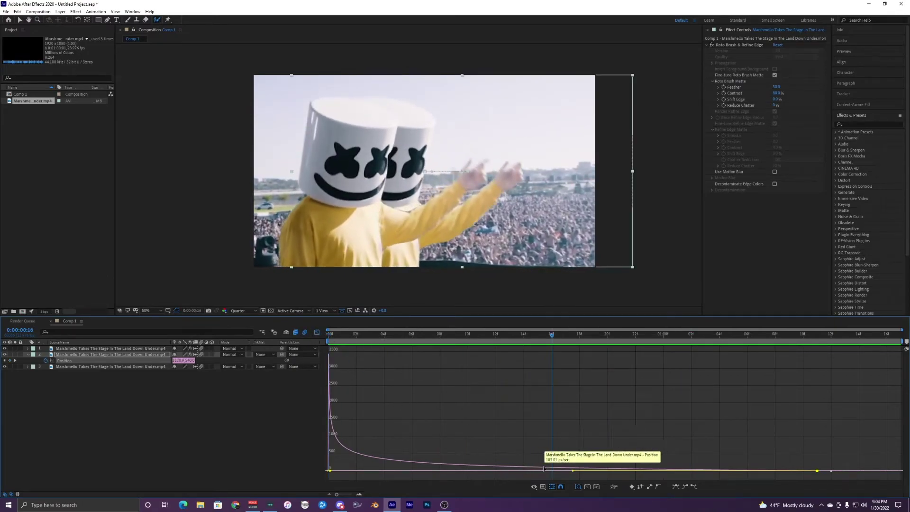
drag(574, 471, 592, 473)
drag(350, 335, 307, 335)
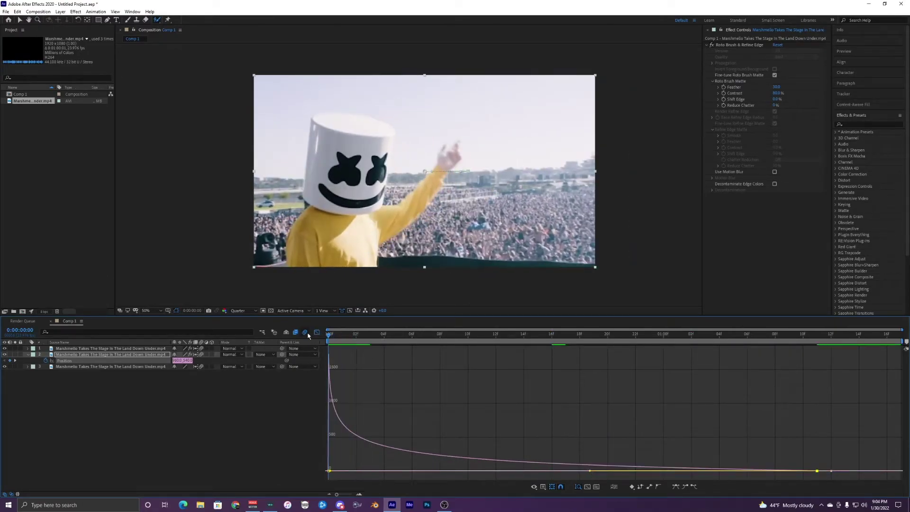
key(space)
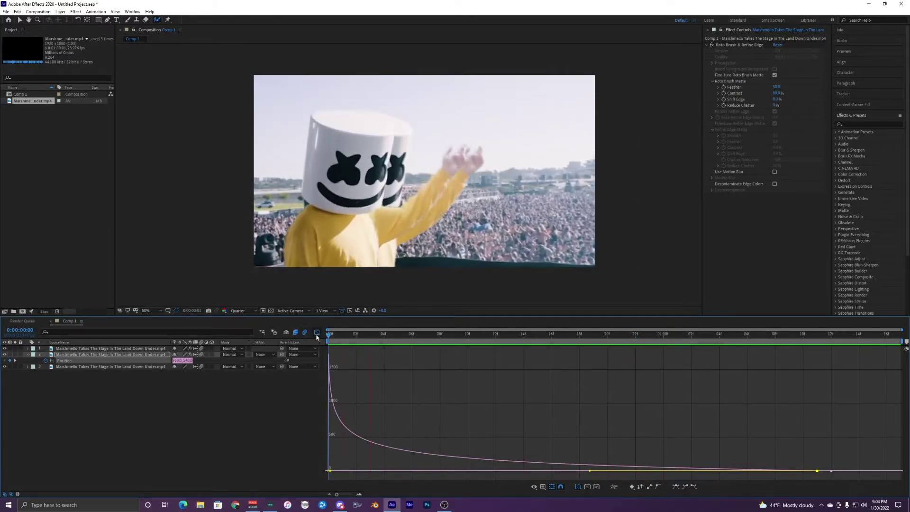
click(317, 332)
- Duplicate the offset cutout layer together with its Position keyframes
click(391, 335)
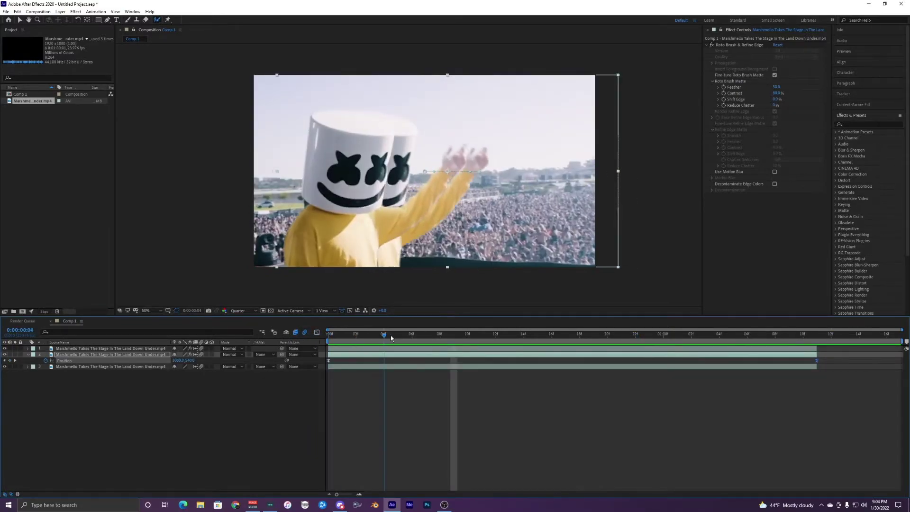
drag(390, 335, 437, 337)
click(112, 357)
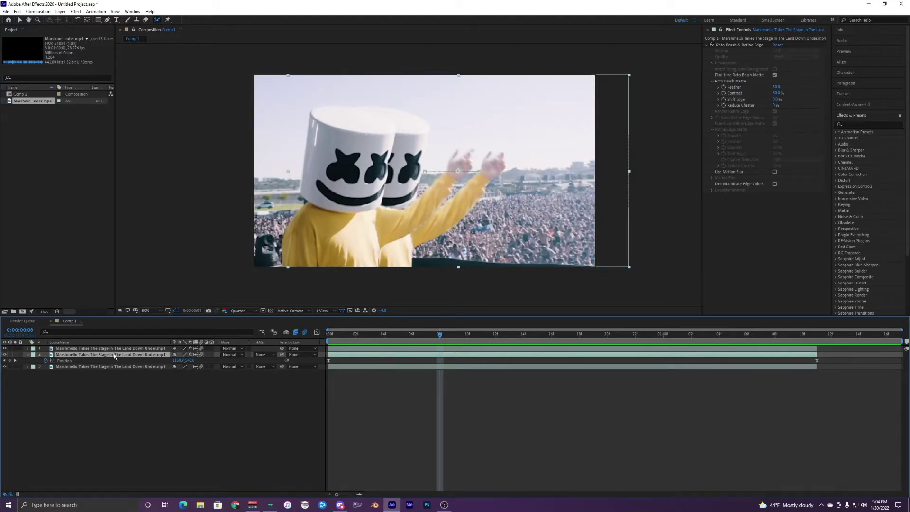
key(ctrl+d)
- Give the lower of the two animated cutout layers a different label colour
drag(440, 336, 327, 336)
click(336, 379)
click(336, 369)
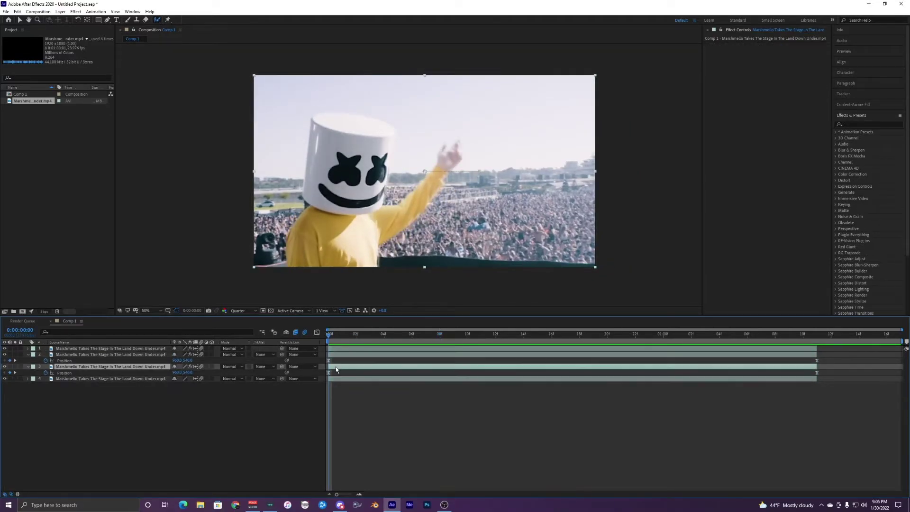
click(345, 379)
click(353, 367)
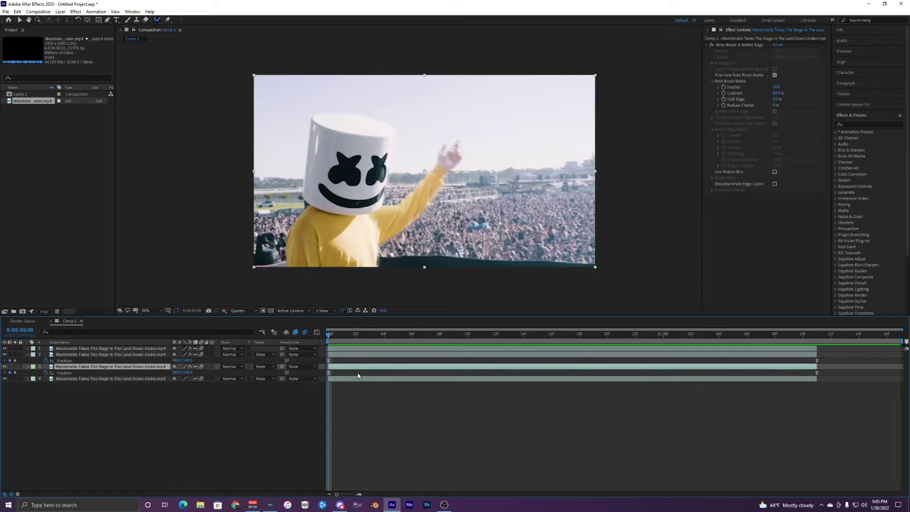
click(31, 367)
click(52, 349)
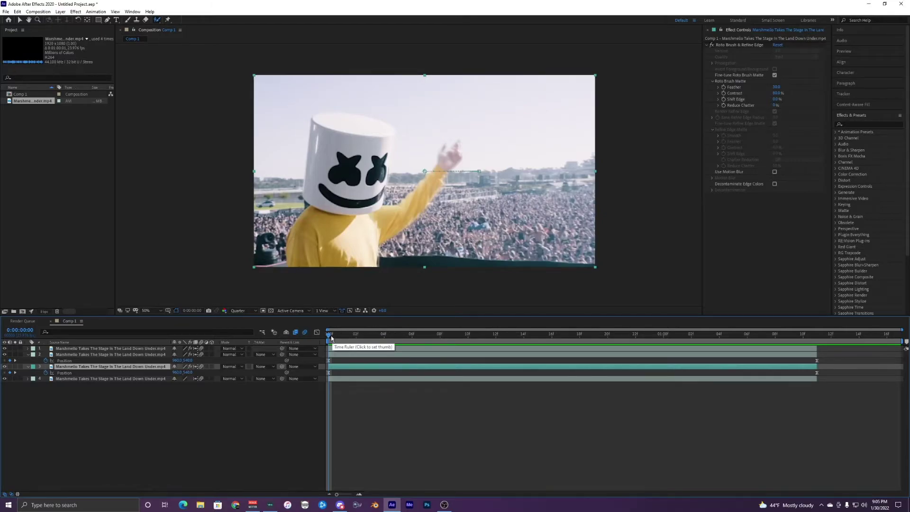
- Shift the lower animated cutout's Position further right to about X 1530 at 0:00:01:10
drag(331, 338, 805, 359)
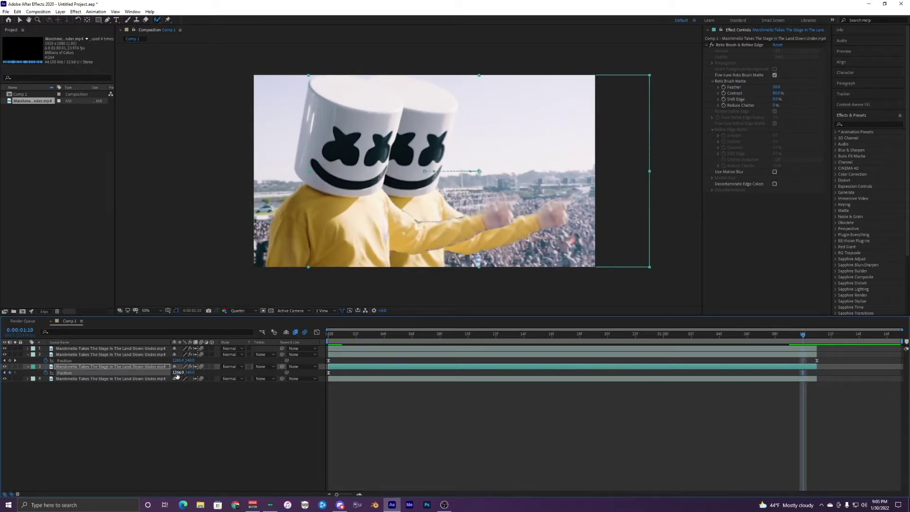
drag(177, 373, 268, 372)
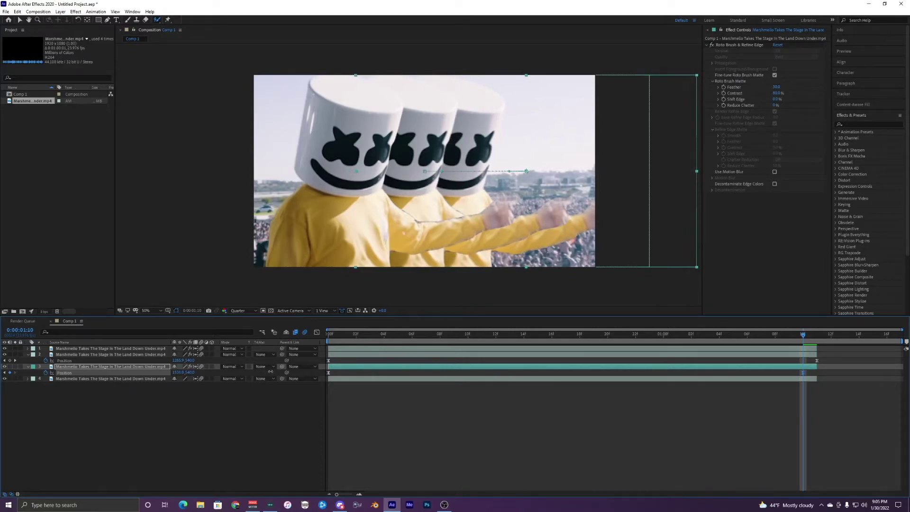
click(781, 411)
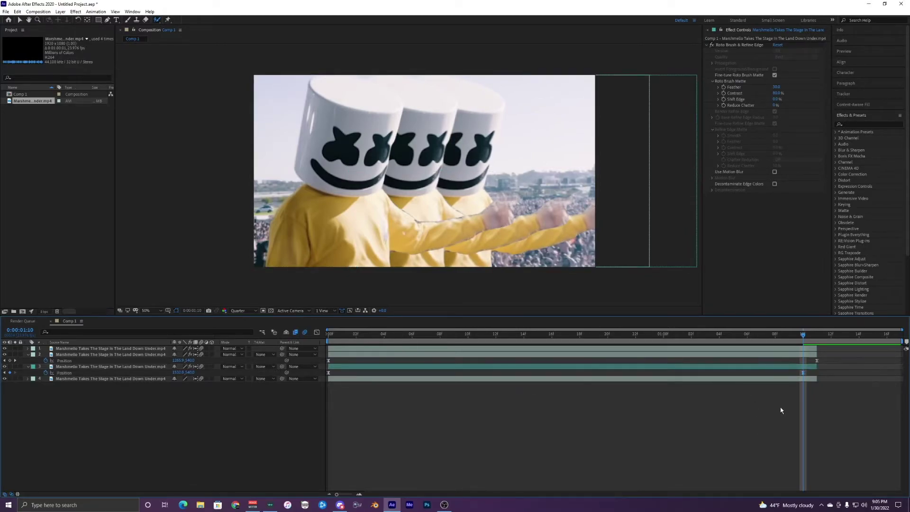
- Move the lower cutout's second Position keyframe to the end of its layer and preview the three figures
click(803, 373)
key(space)
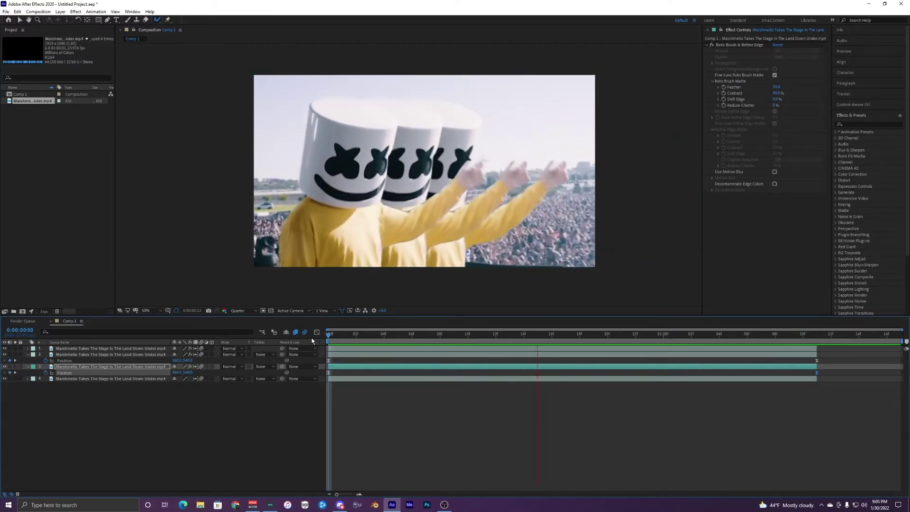
drag(366, 336, 297, 334)
key(space)
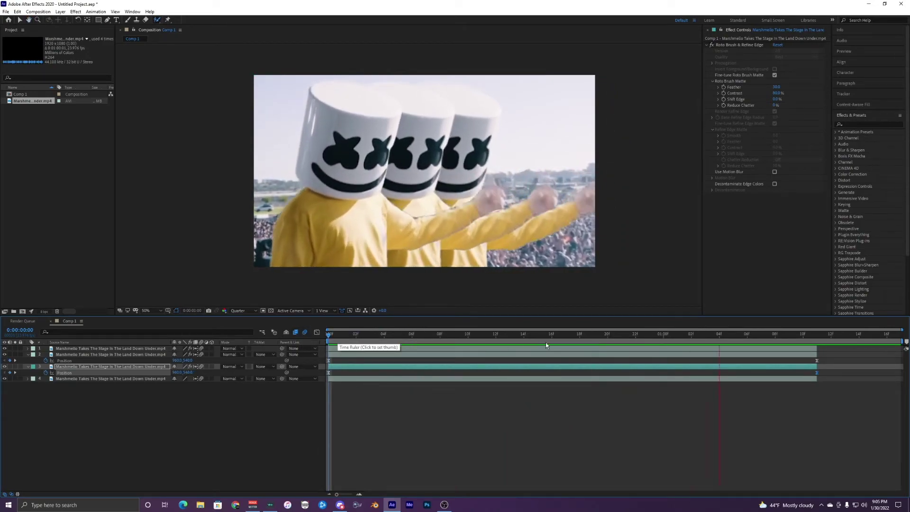
- Apply the Sapphire Distort effect S_WarpChroma to the lower of the two animated cutout layers
click(323, 348)
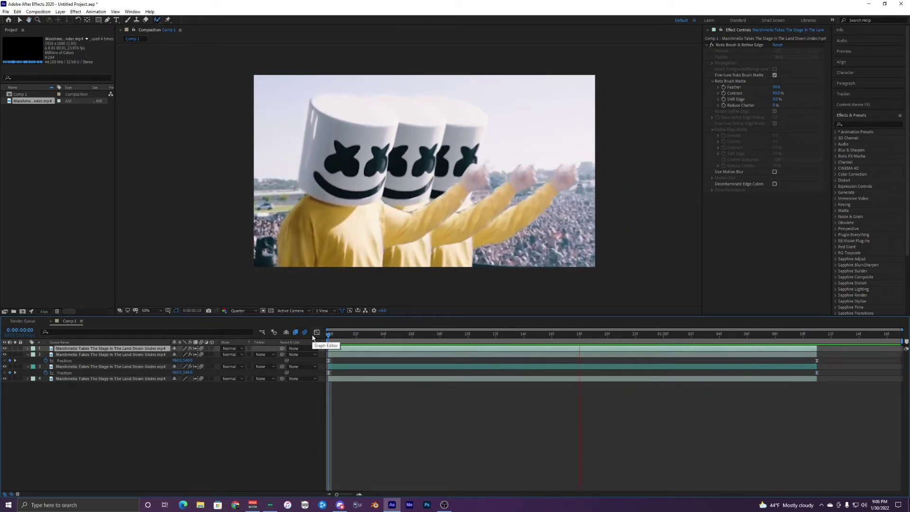
key(space)
drag(349, 340, 320, 339)
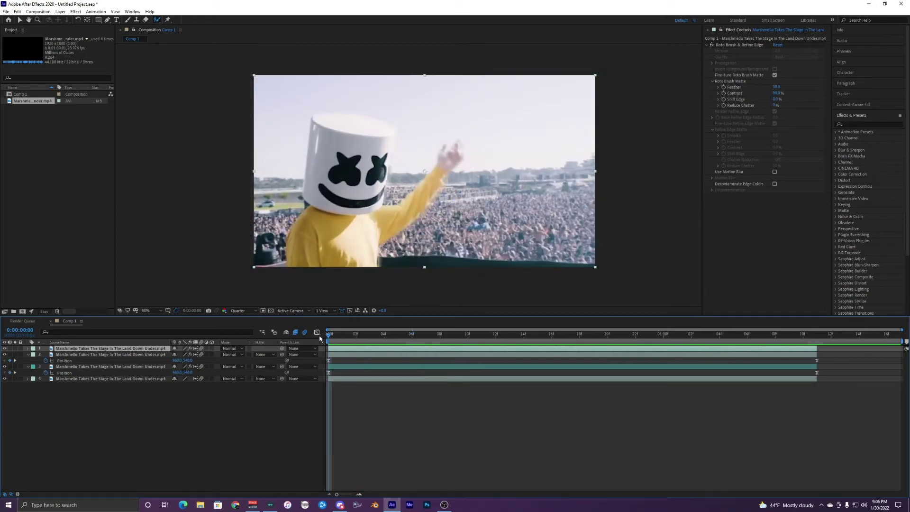
click(863, 126)
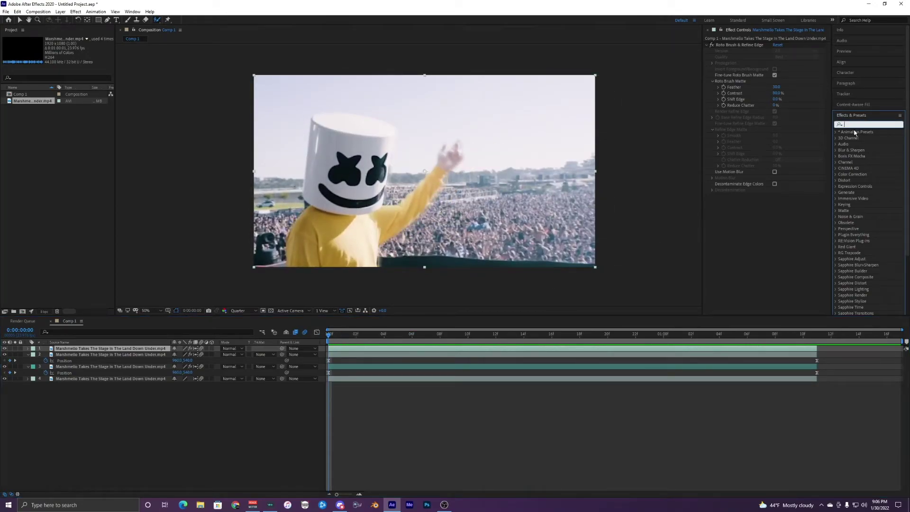
scroll(852, 257, down, 1)
click(837, 254)
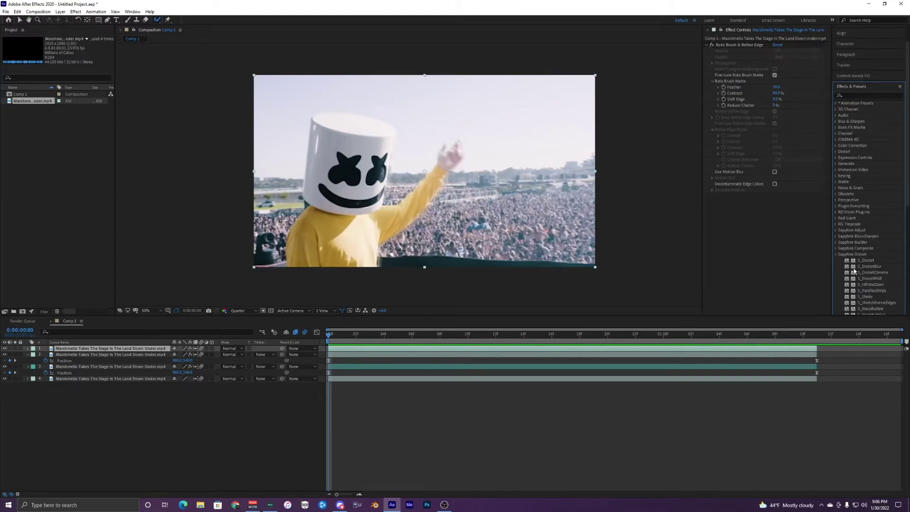
scroll(859, 274, down, 1)
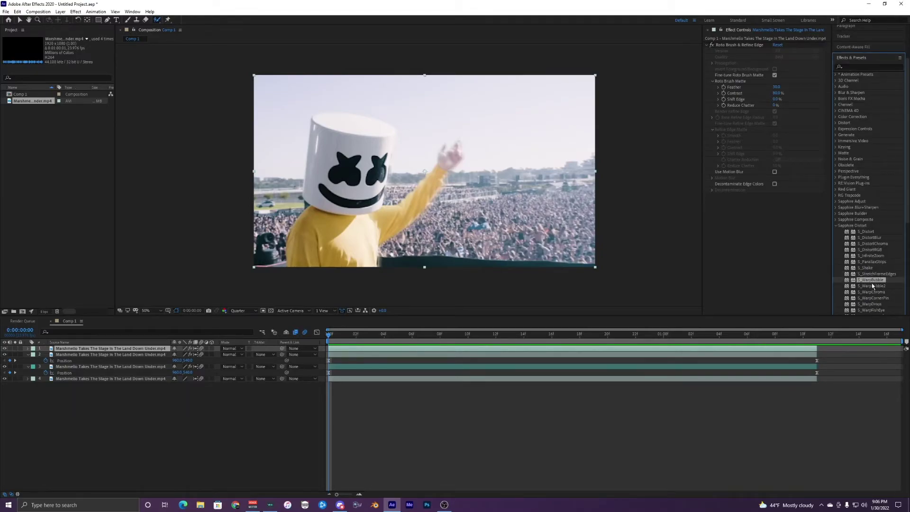
drag(827, 292, 342, 367)
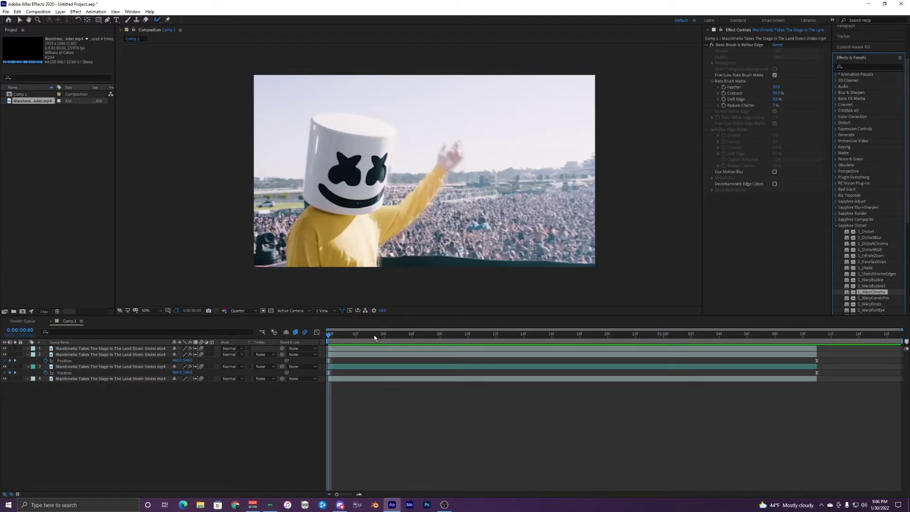
- Set the lower cutout's S_WarpChroma Steps to 20 and From Z Dist to about 0.92, and preview the colour fringing
drag(362, 335, 635, 335)
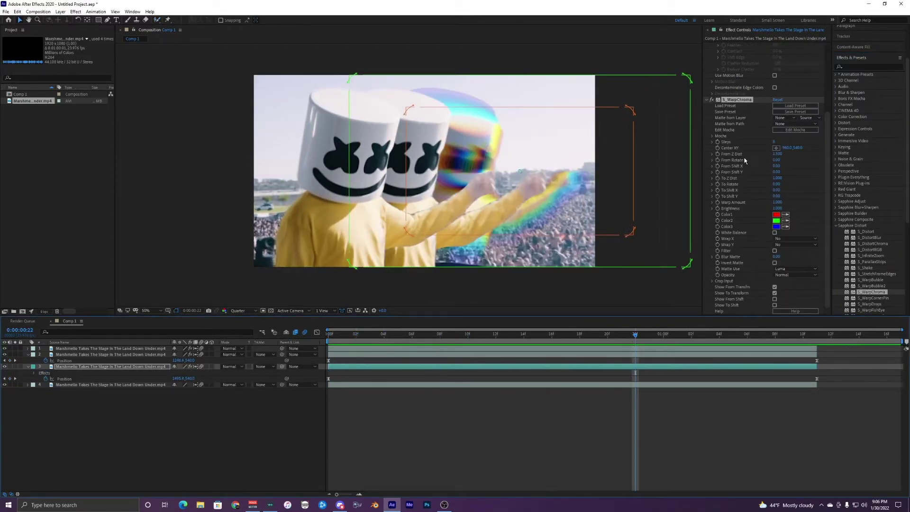
click(776, 142)
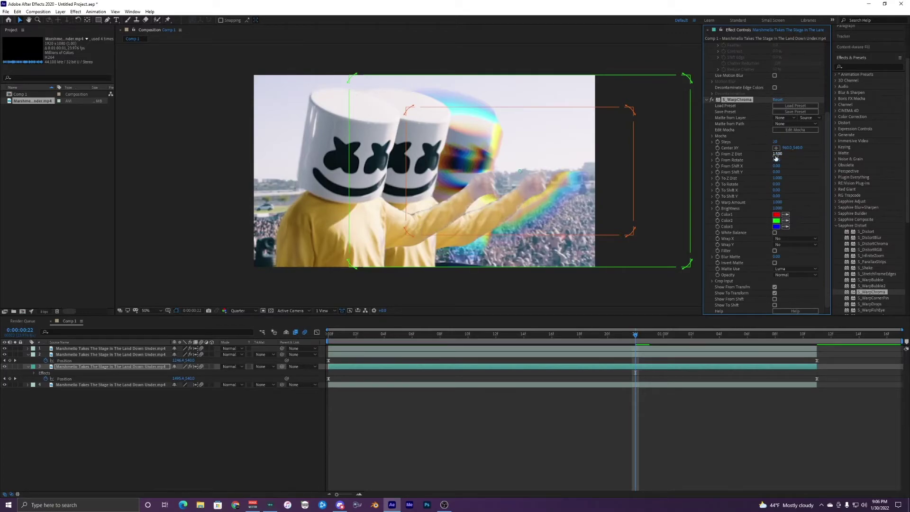
drag(776, 158, 756, 153)
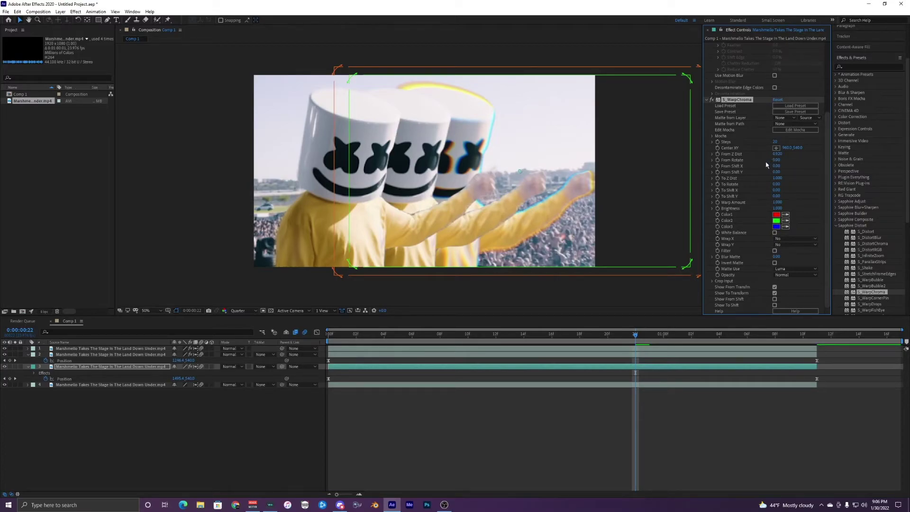
key(space)
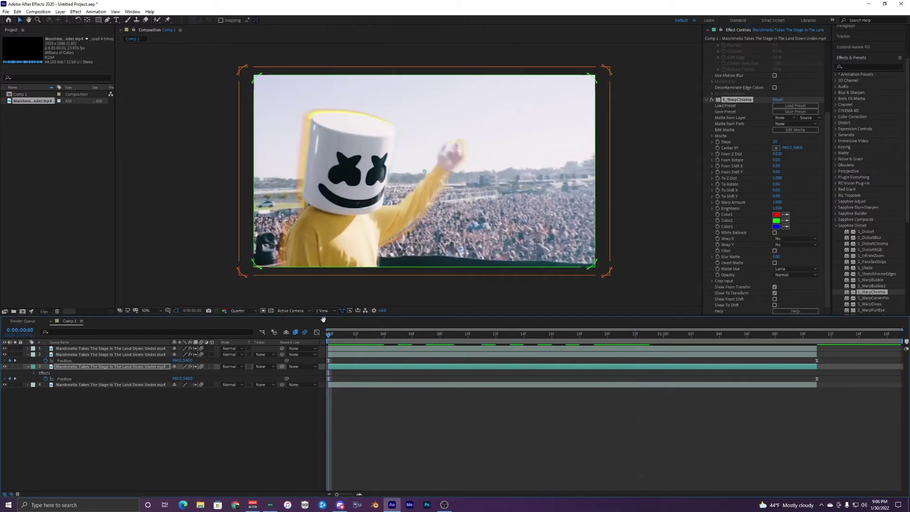
key(space)
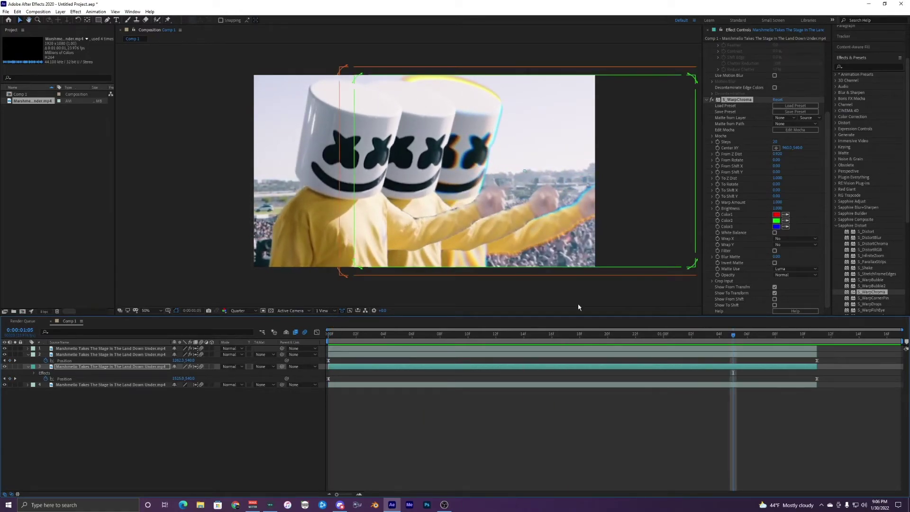
- Copy the S_WarpChroma effect from the lower animated cutout onto the upper animated cutout and preview the result
drag(716, 340, 637, 331)
click(633, 354)
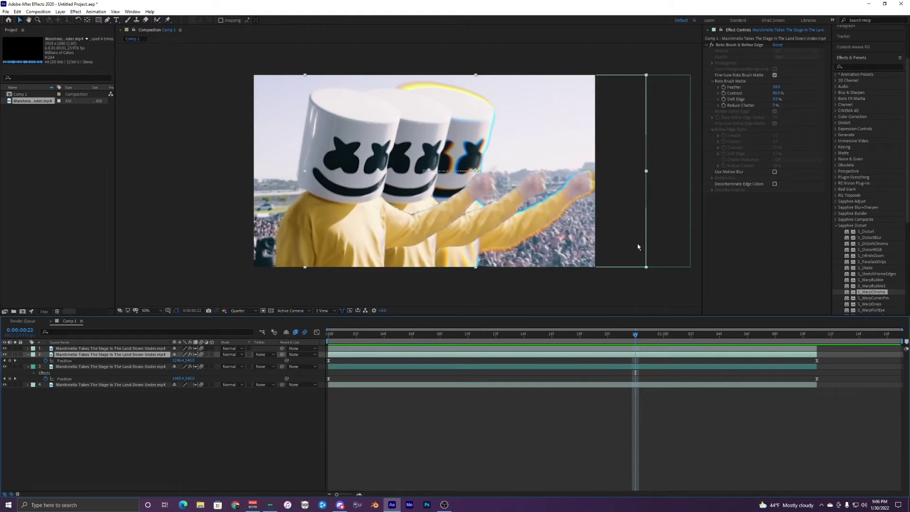
click(635, 366)
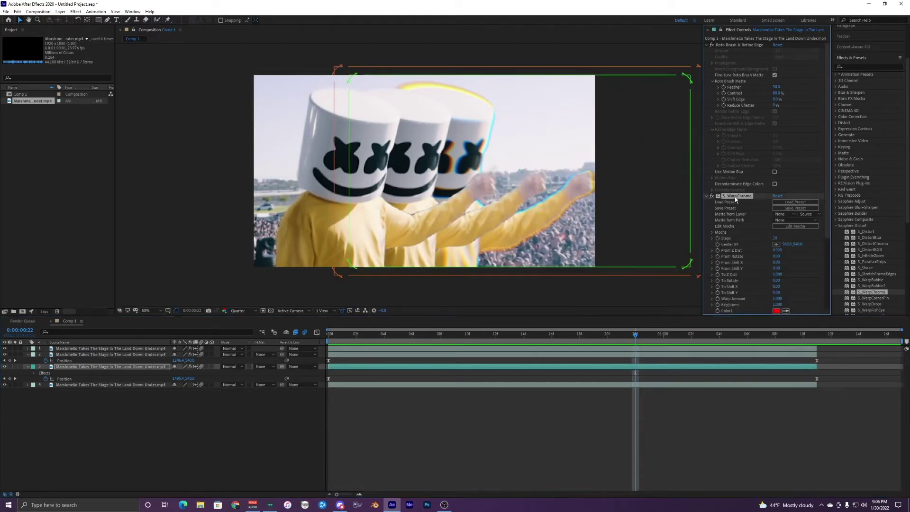
click(626, 355)
key(ctrl+v)
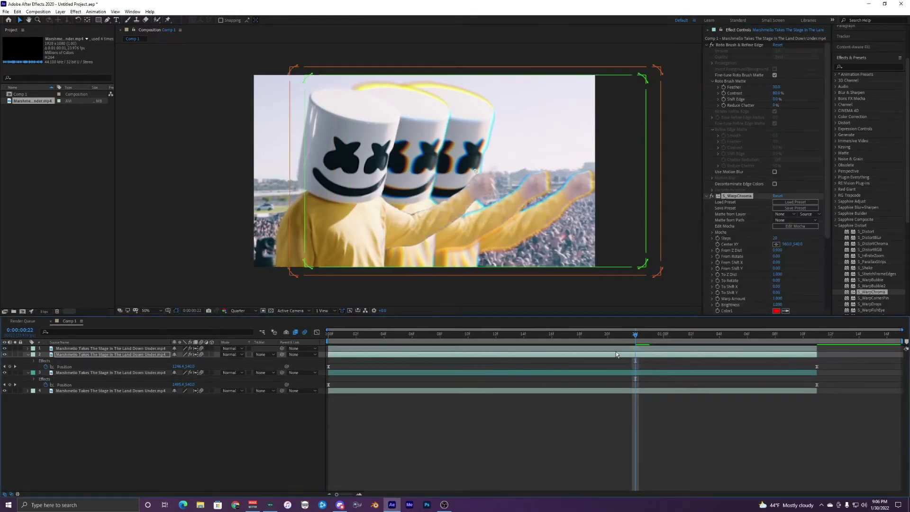
drag(494, 338, 318, 335)
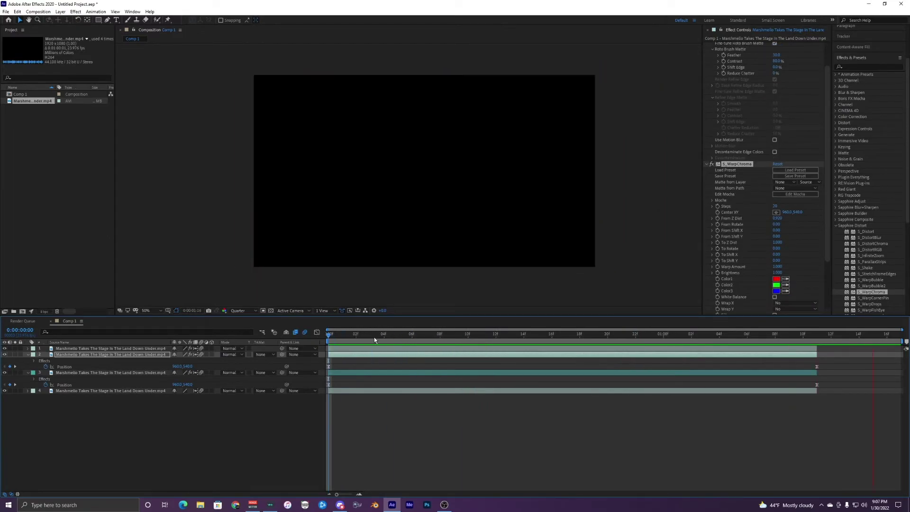
- Try the same S_WarpChroma effect on the top cutout layer, preview it, and undo the paste
click(372, 337)
drag(363, 339, 378, 351)
click(378, 351)
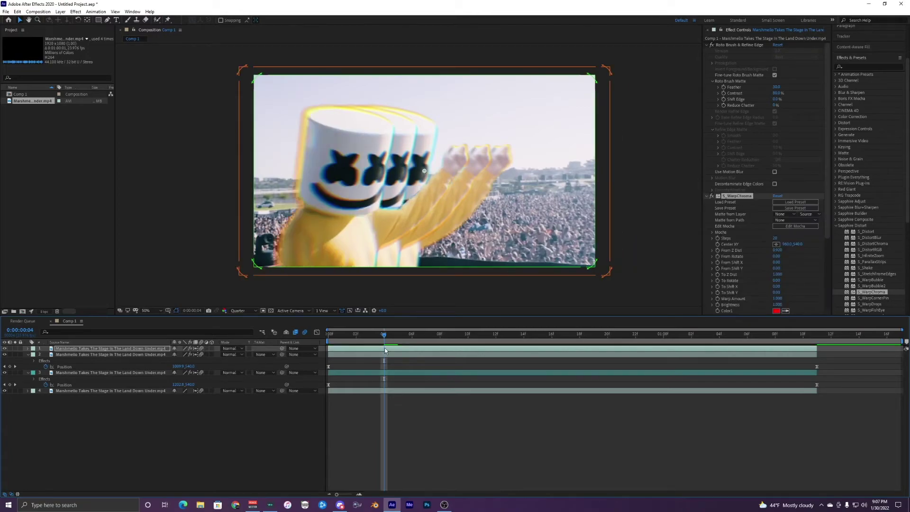
key(space)
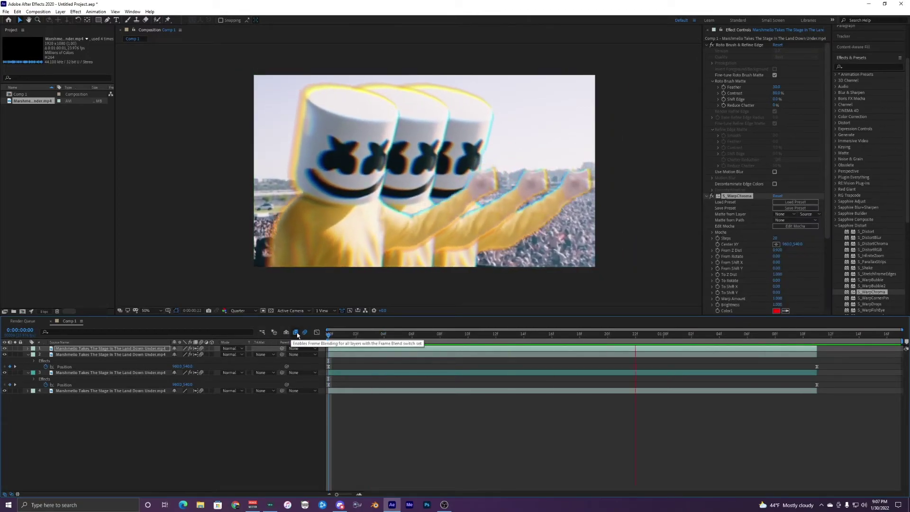
key(ctrl+z)
- Play the composition from the start to check the fringed clones behind the clean front figure
drag(349, 337, 257, 337)
key(space)
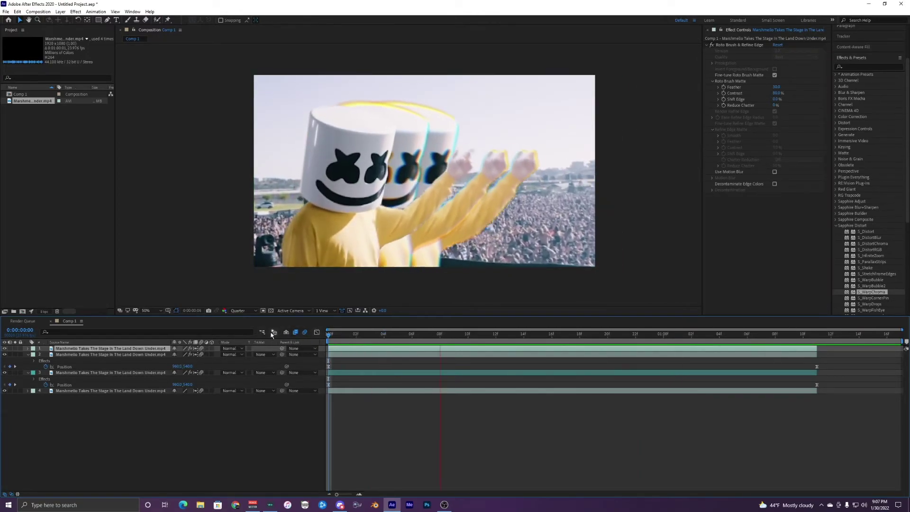
key(space)
key(space)
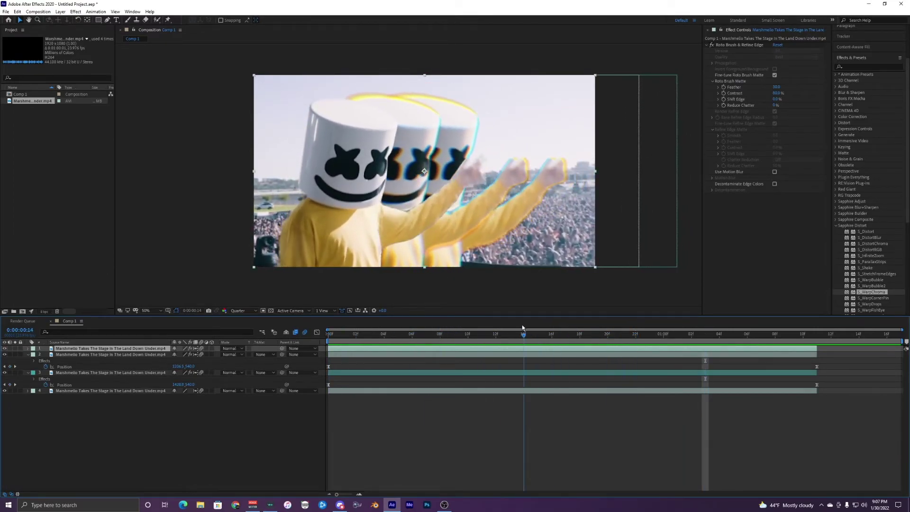
- Change Color1 of S_WarpChroma on the lower animated cutout to yellow
click(453, 354)
click(454, 373)
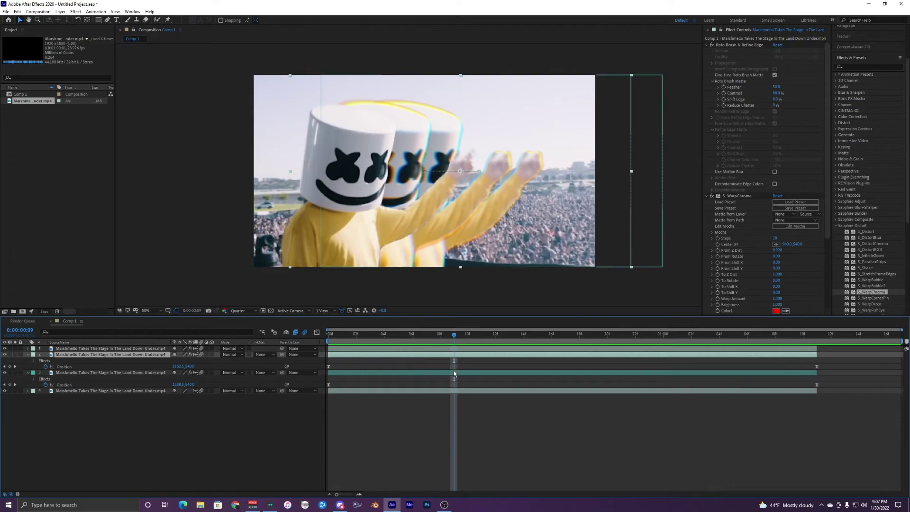
scroll(738, 254, down, 5)
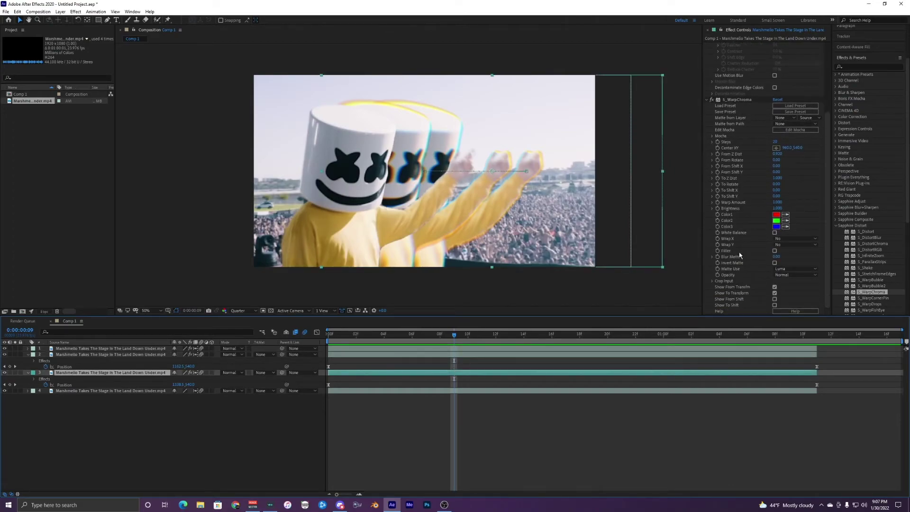
click(777, 216)
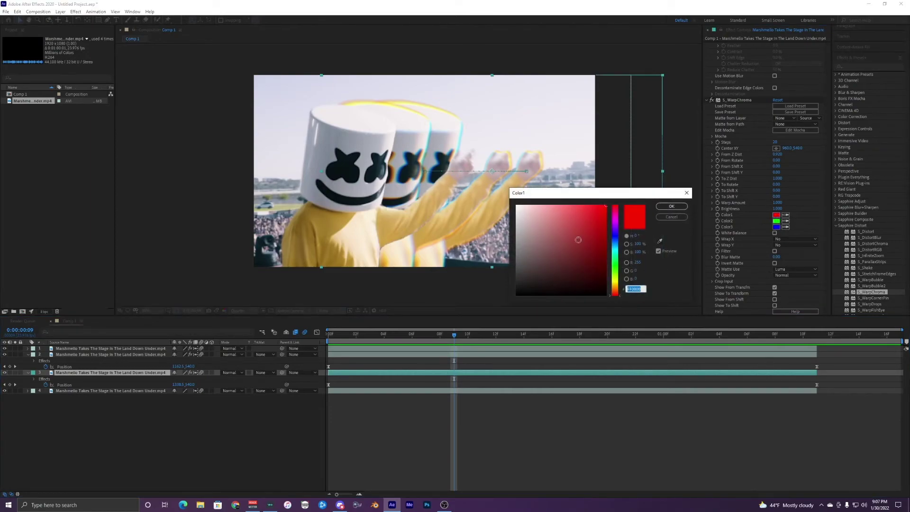
drag(617, 220, 611, 284)
click(672, 206)
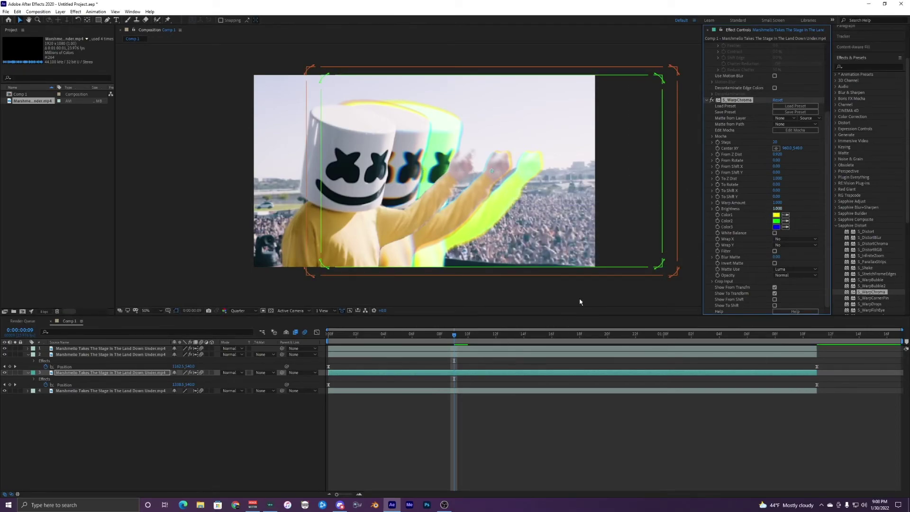
- Change Color1 of S_WarpChroma on the upper animated cutout to blue
click(458, 354)
scroll(745, 241, down, 5)
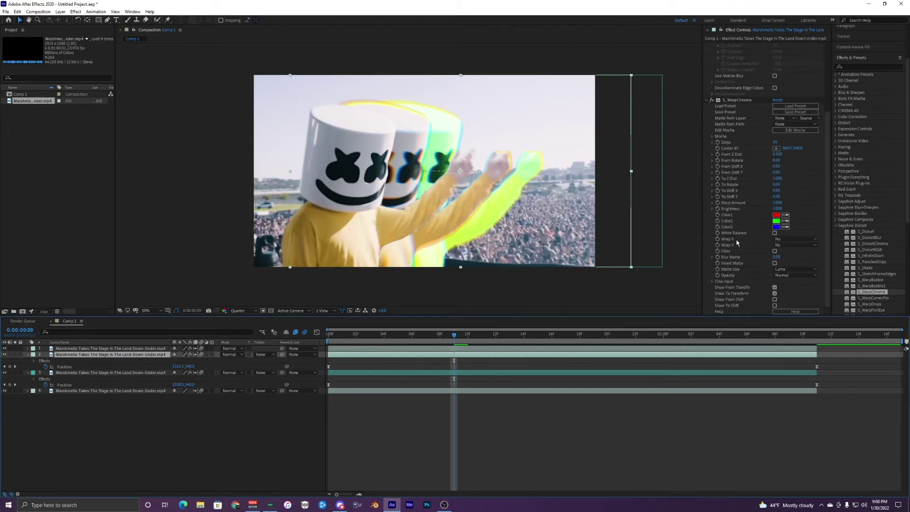
click(774, 216)
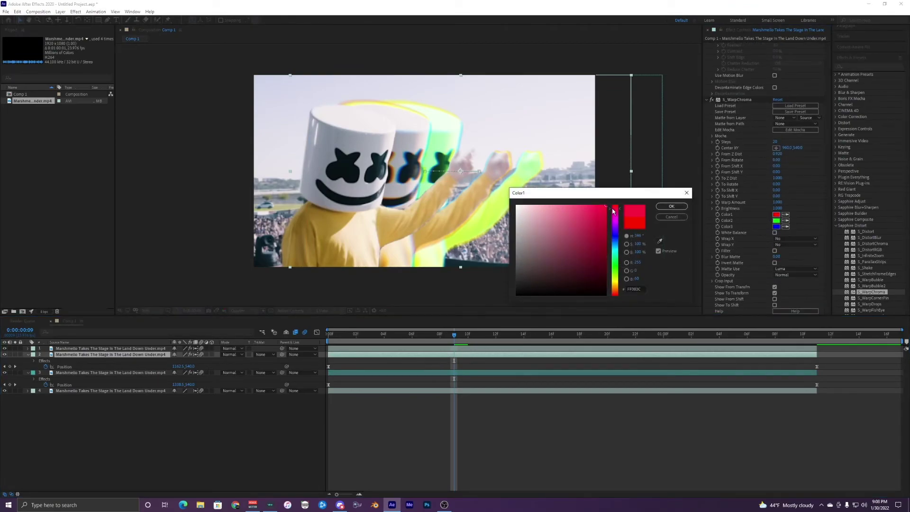
drag(613, 211, 610, 236)
click(672, 206)
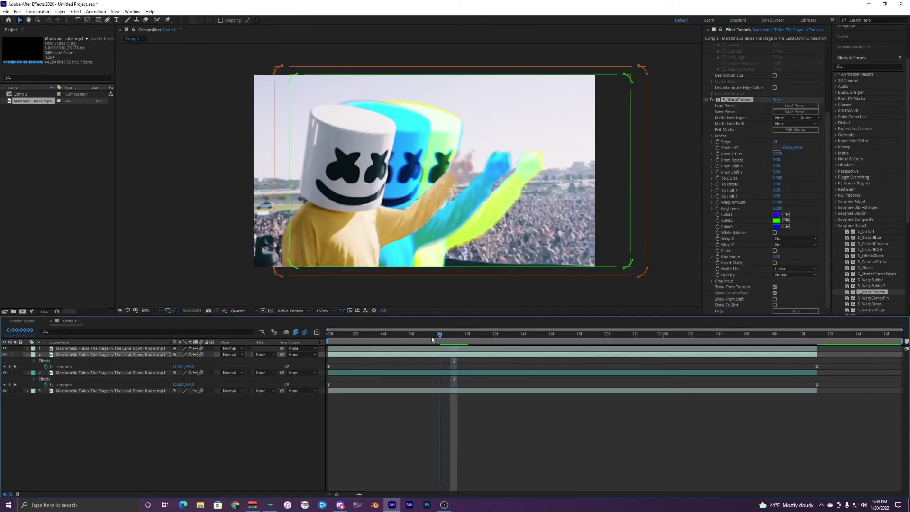
- Replay the composition from the start several times to review the tinted clones in motion
key(space)
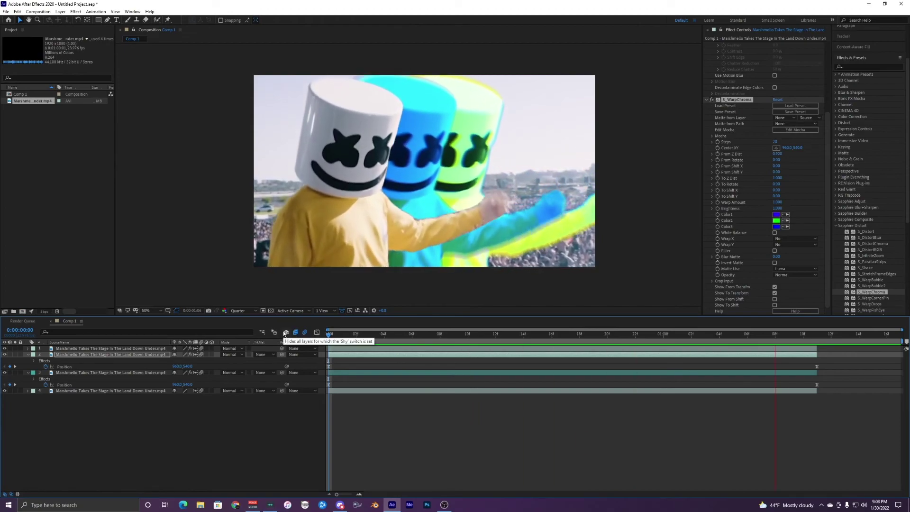
key(space)
key(space)
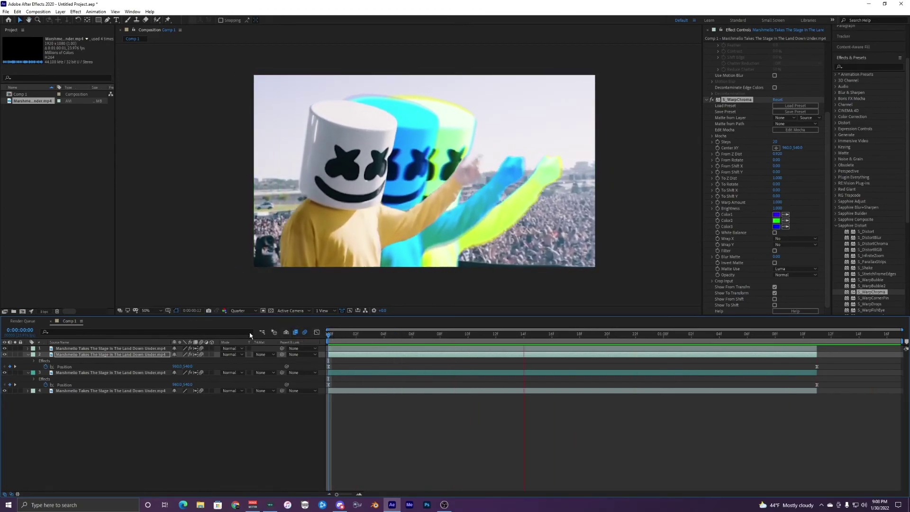
key(space)
key(space)
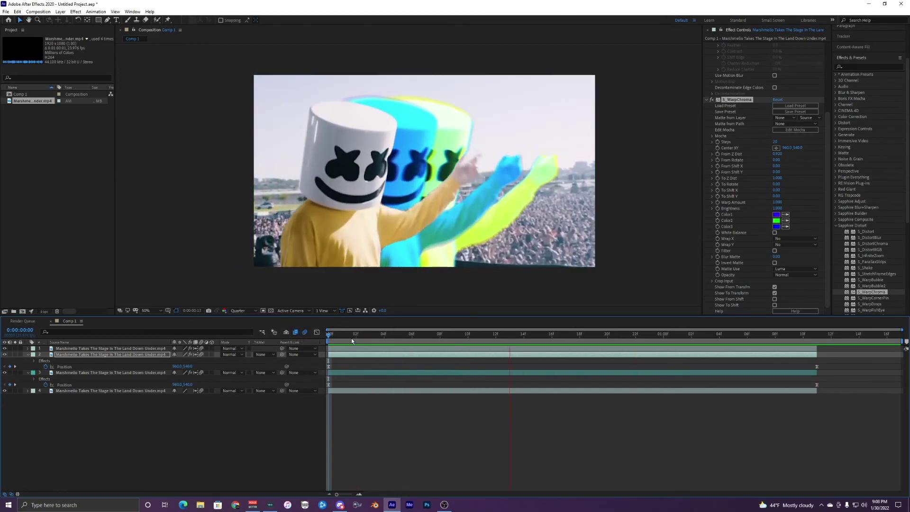
key(space)
- Find the S_TVDamage effect by searching for "tv", apply it to the lower animated cutout, and preview from the start
drag(379, 335, 570, 325)
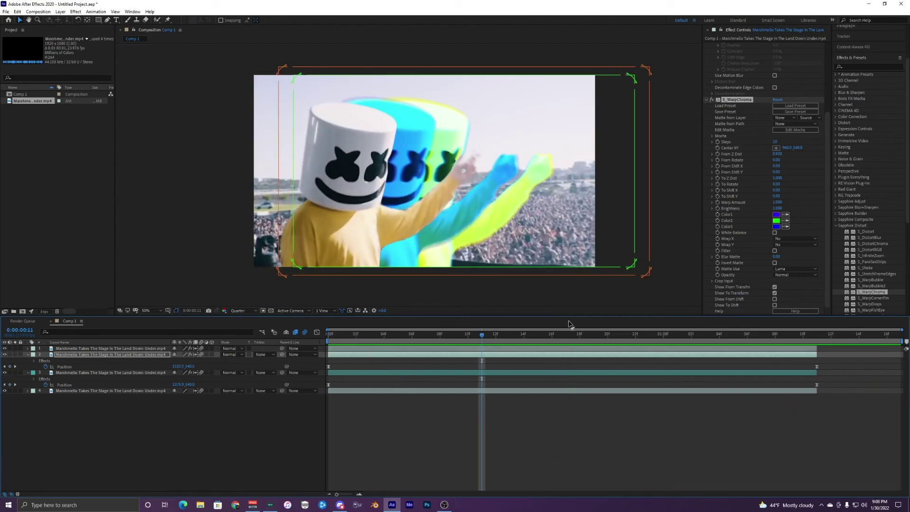
click(857, 67)
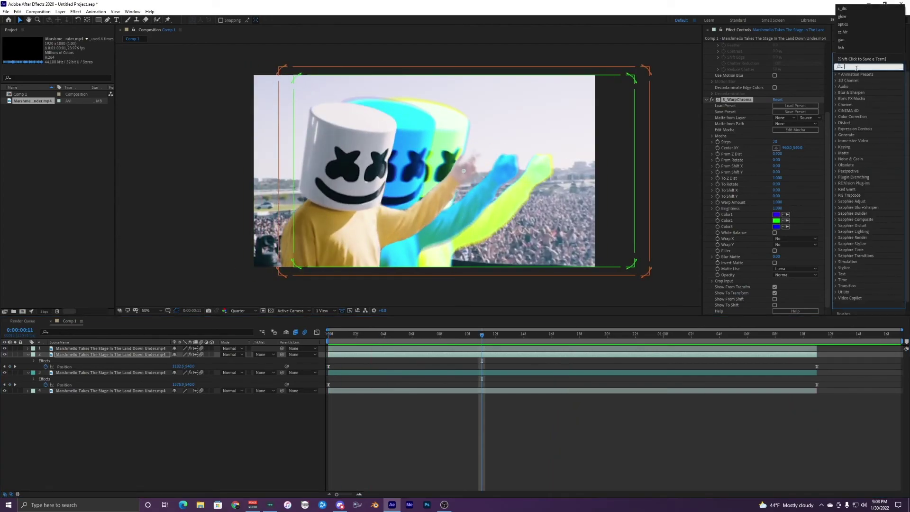
text(tv)
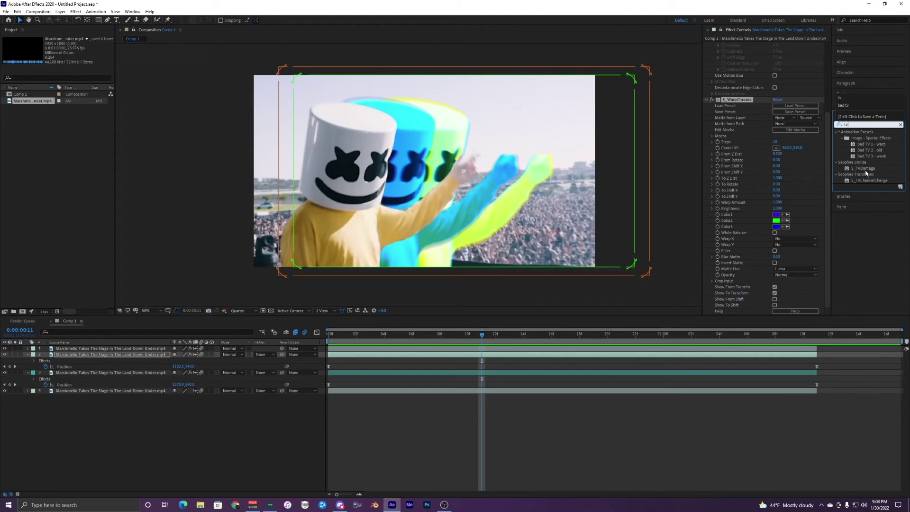
drag(865, 171, 480, 371)
key(Home)
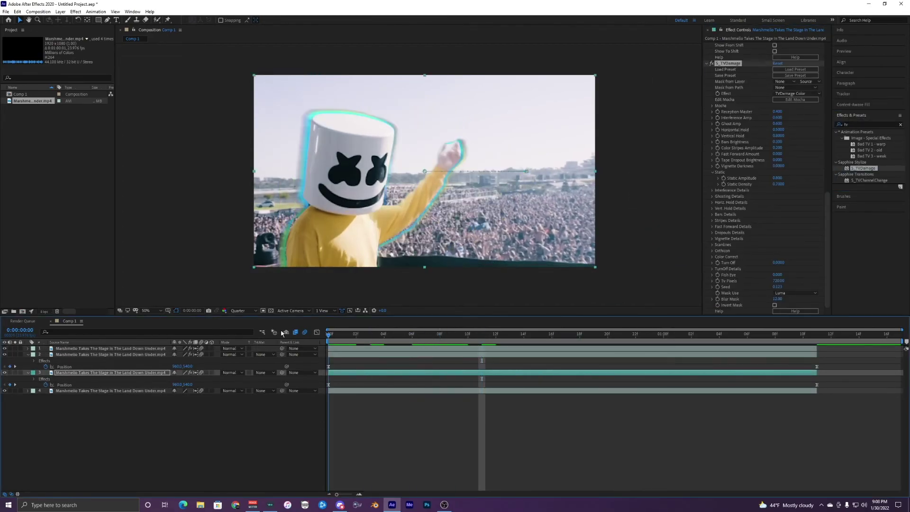
key(space)
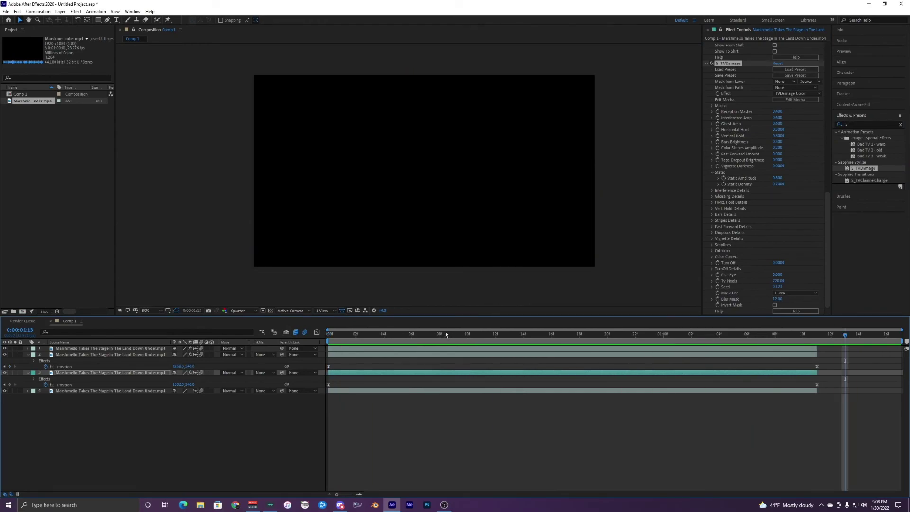
- Apply S_TVDamage to the upper animated cutout as well and preview the composition from the start
click(453, 334)
click(460, 361)
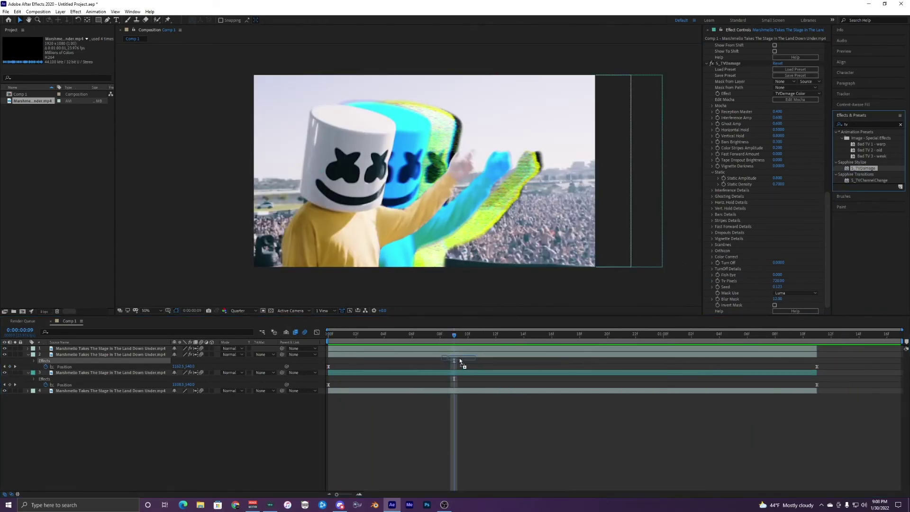
drag(459, 360, 457, 355)
key(Home)
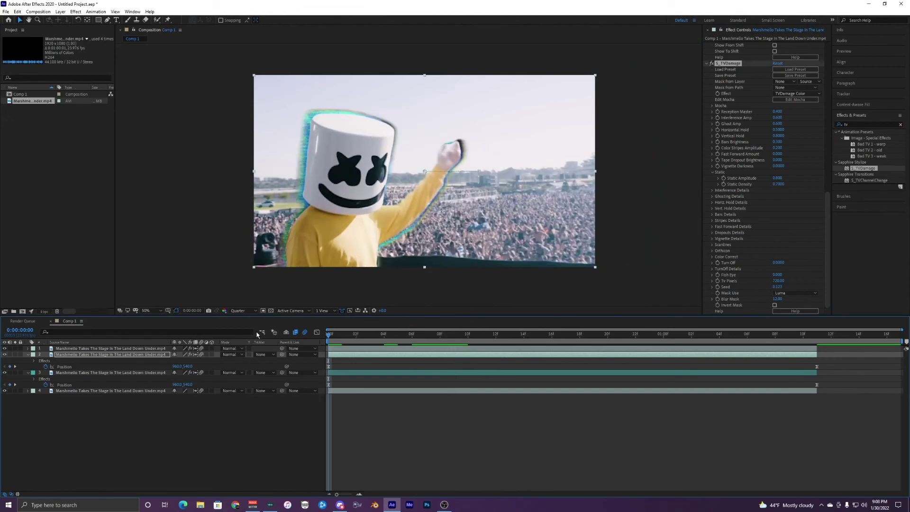
key(space)
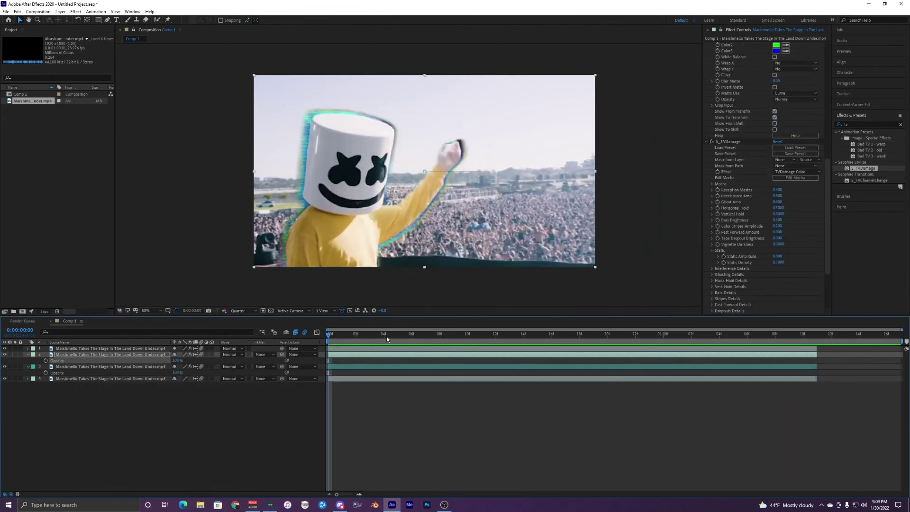
- Try raising Reception Master of S_TVDamage on the upper animated cutout to about 1.12 at frame 7, and undo it
drag(372, 336, 426, 336)
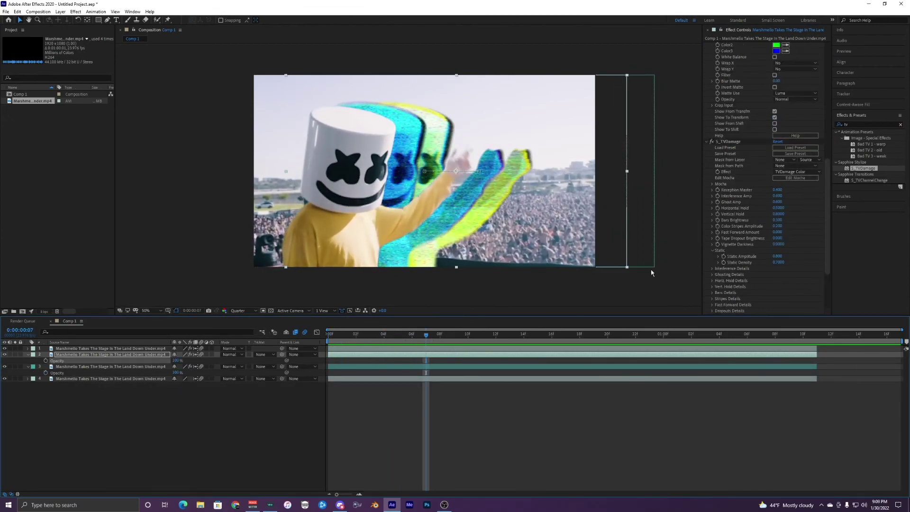
drag(778, 192, 803, 191)
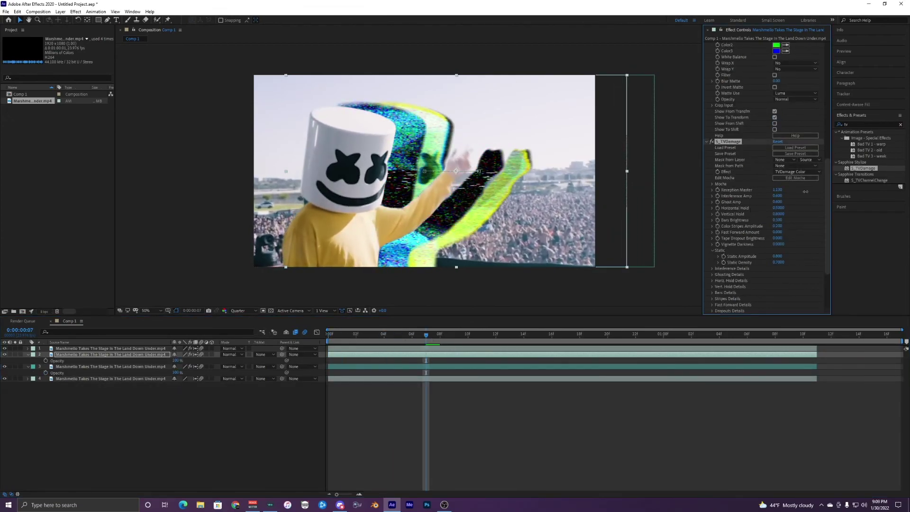
key(ctrl+z)
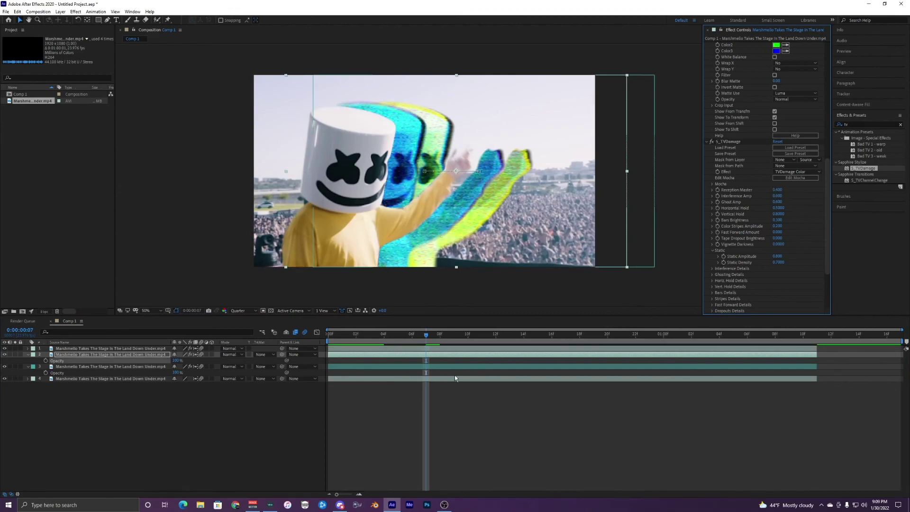
- Replay the composition from the start and review the effect settings of the upper animated cutout against the frame at 0:00:00:03
drag(427, 334, 320, 332)
key(space)
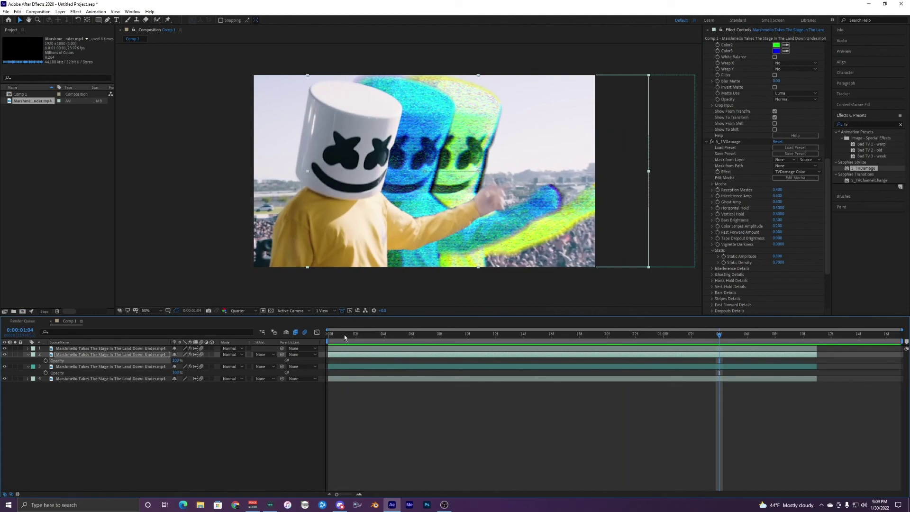
key(space)
scroll(806, 237, down, 4)
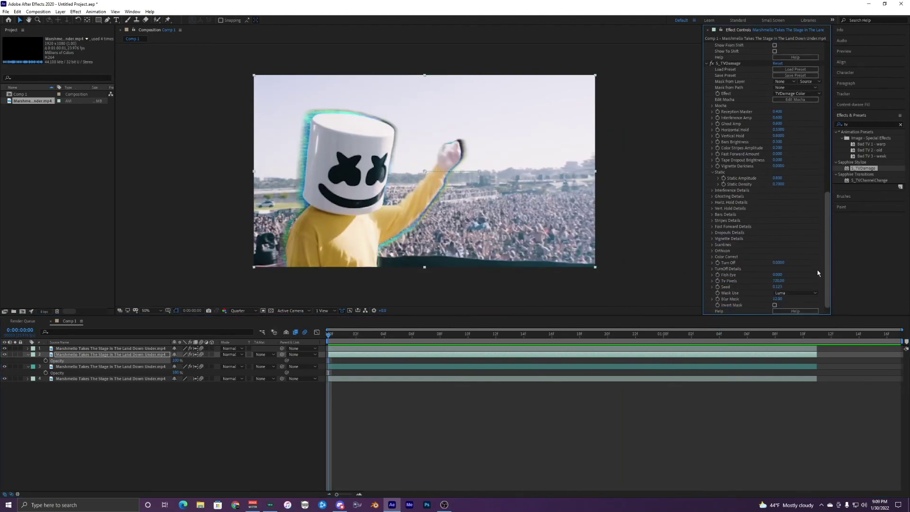
scroll(818, 274, up, 20)
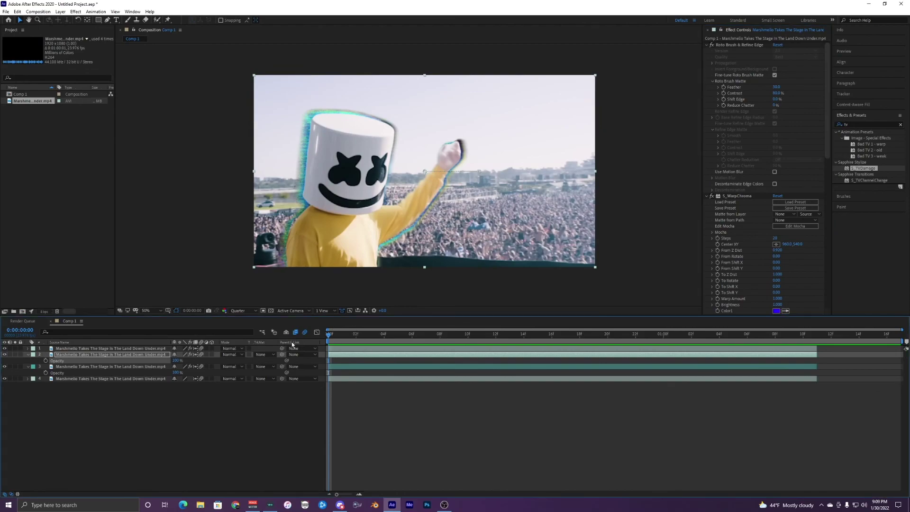
click(365, 337)
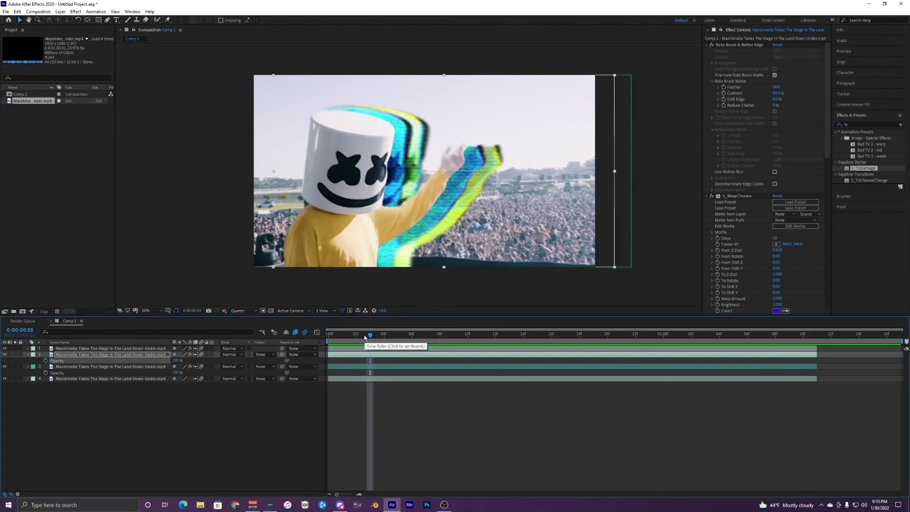